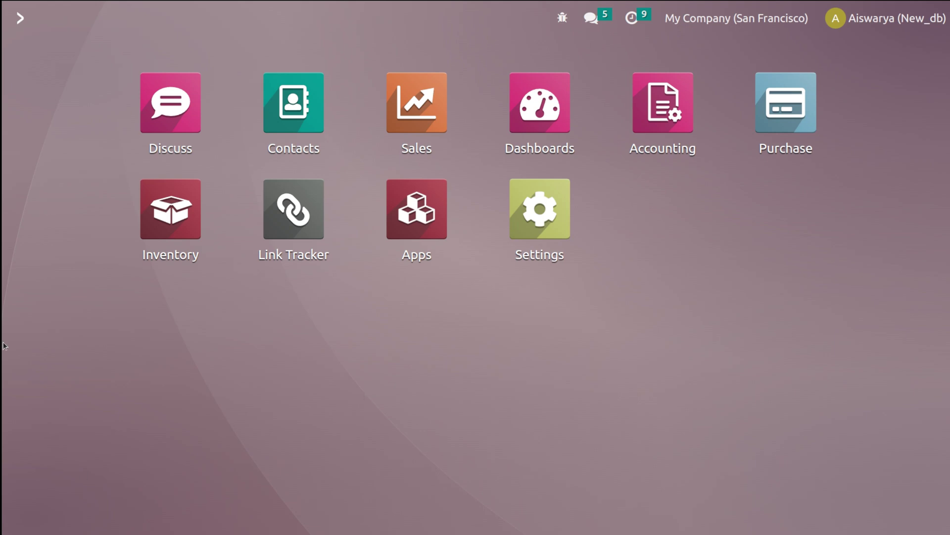
Step: Open the Inventory Products list to find insulin and Demo product
{"action": "left_click", "coordinate": [151, 217]}
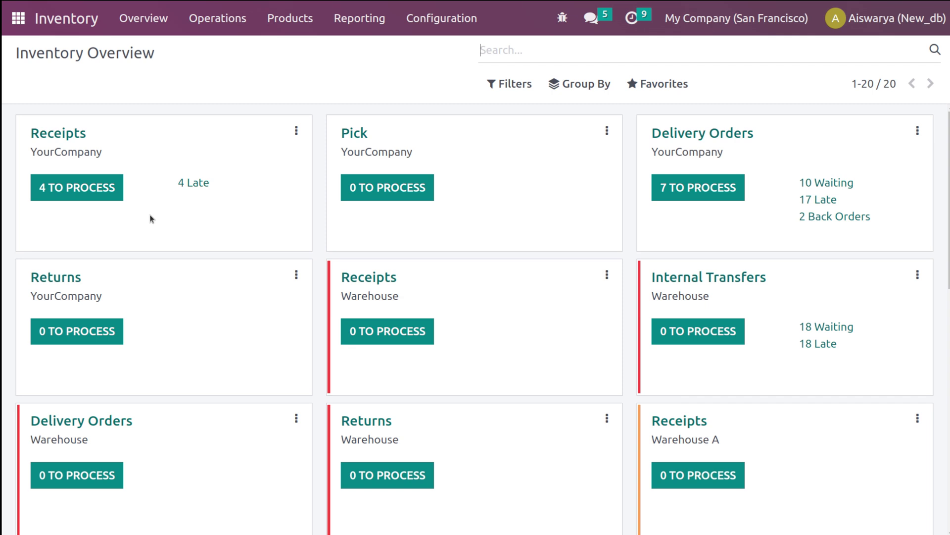
{"action": "left_click", "coordinate": [289, 18]}
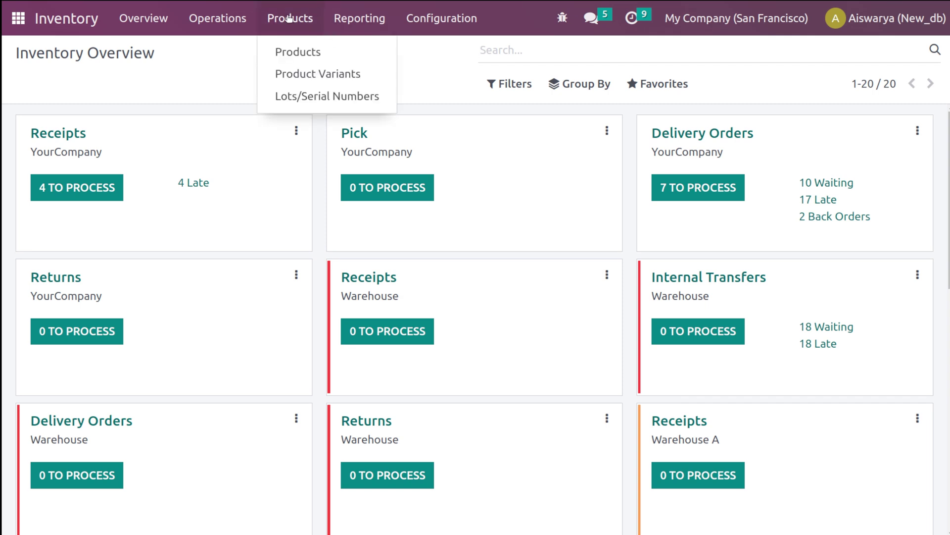
{"action": "left_click", "coordinate": [296, 54]}
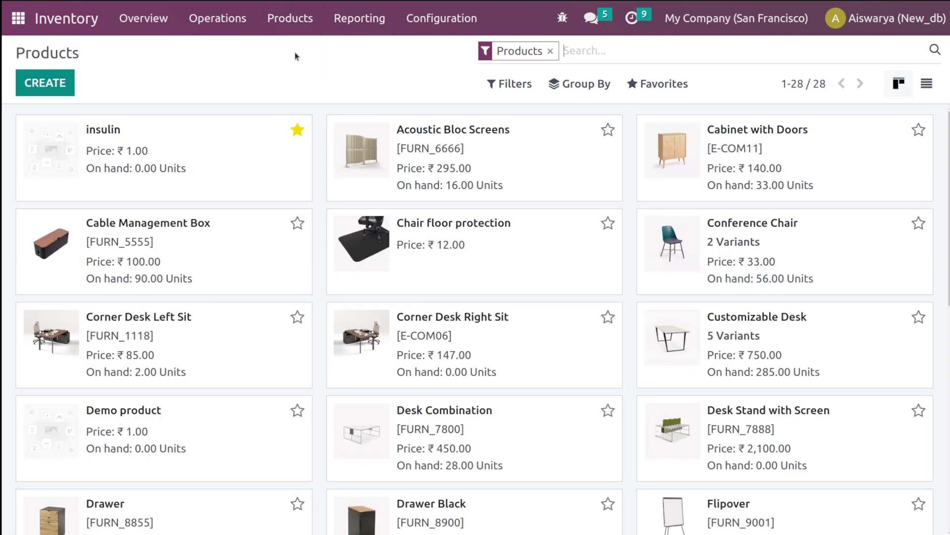
{"action": "scroll", "coordinate": [276, 420], "scroll_direction": "down", "scroll_amount": 3}
{"action": "scroll", "coordinate": [276, 422], "scroll_direction": "up", "scroll_amount": 3}
Step: Open the insulin product and view its purchasing details
{"action": "left_click", "coordinate": [192, 159]}
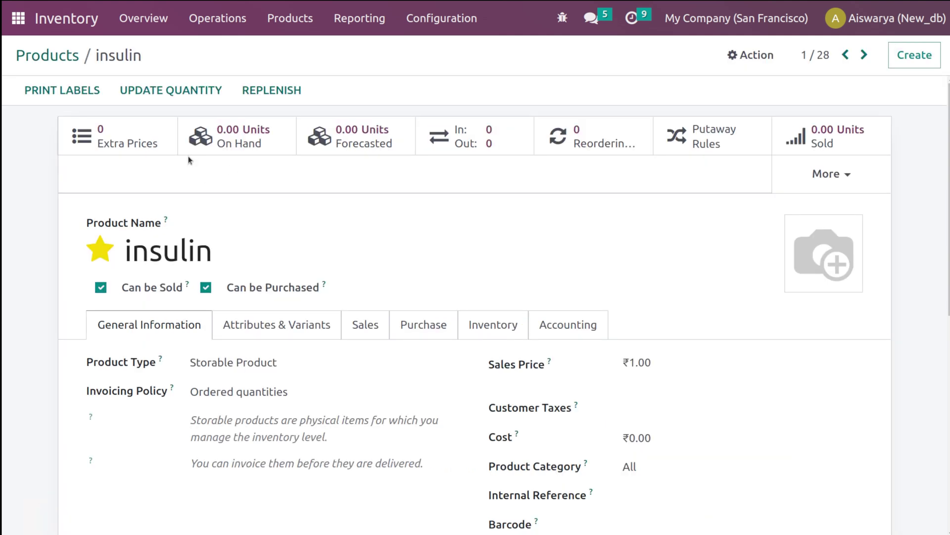
{"action": "scroll", "coordinate": [536, 382], "scroll_direction": "down", "scroll_amount": 5}
{"action": "scroll", "coordinate": [536, 382], "scroll_direction": "up", "scroll_amount": 4}
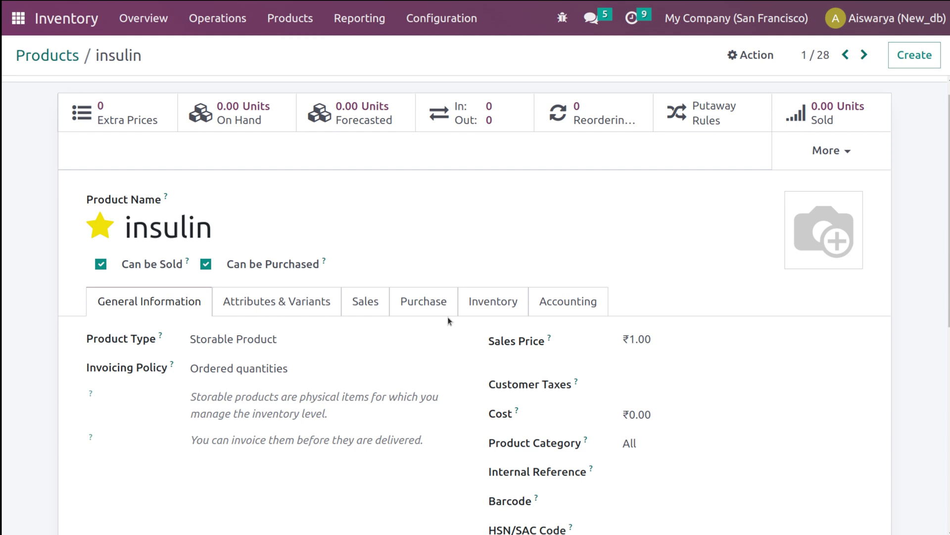
{"action": "left_click", "coordinate": [416, 301]}
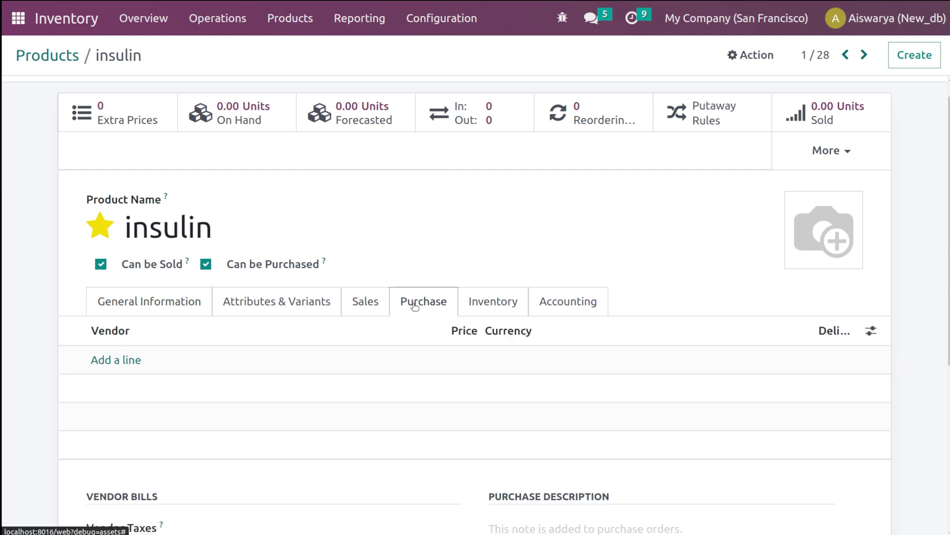
Step: Add Deco Addict as insulin's vendor at price 10.00, then check its routes
{"action": "left_click", "coordinate": [121, 360]}
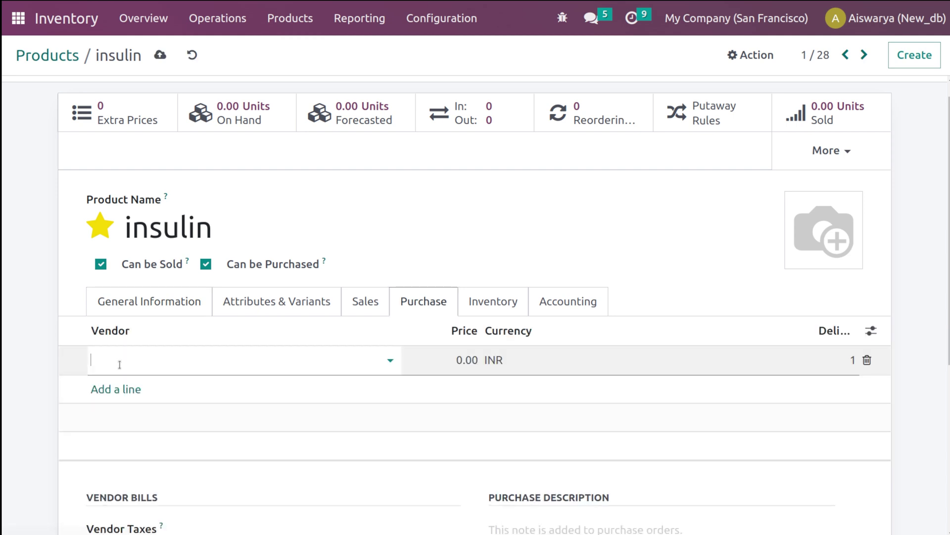
{"action": "left_click", "coordinate": [119, 364]}
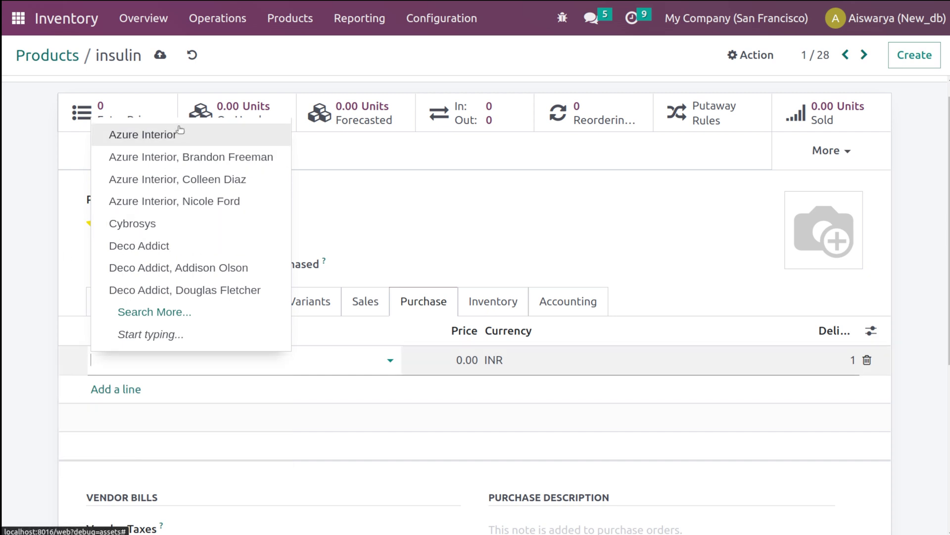
{"action": "left_click", "coordinate": [178, 247]}
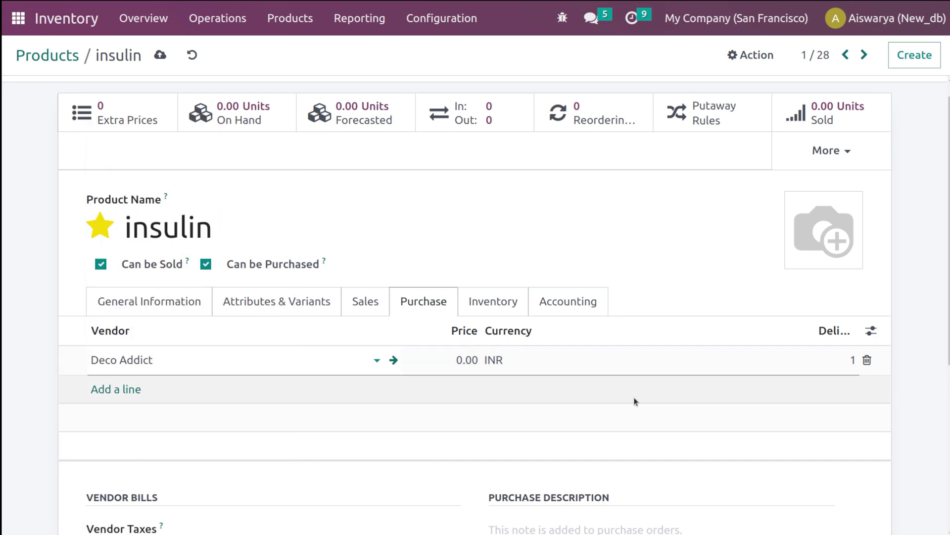
{"action": "left_click", "coordinate": [470, 359]}
{"action": "type", "text": "10"}
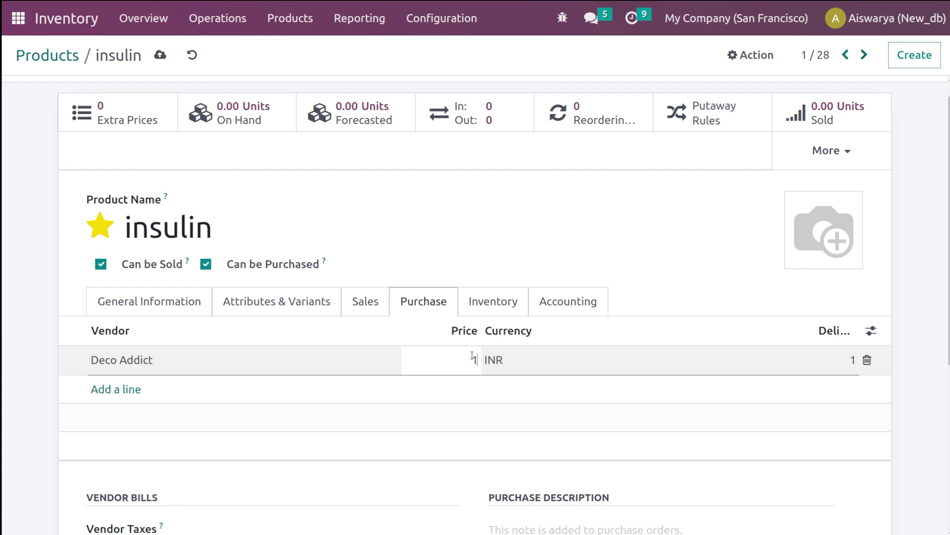
{"action": "left_click", "coordinate": [545, 278]}
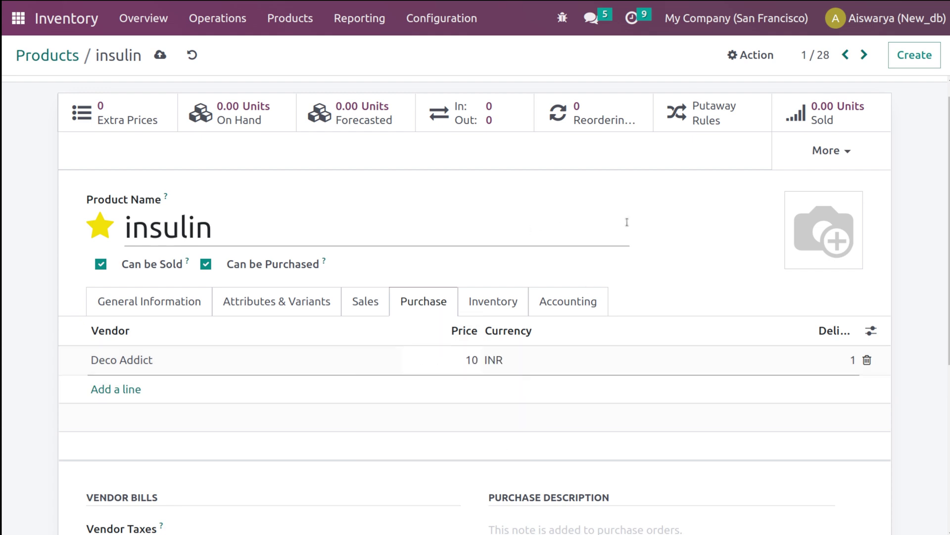
{"action": "left_click", "coordinate": [483, 302]}
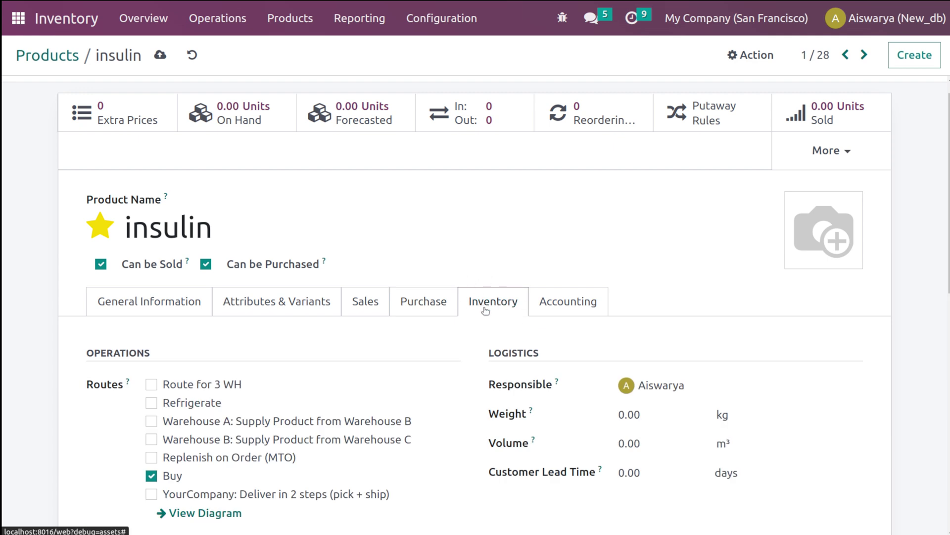
{"action": "scroll", "coordinate": [484, 310], "scroll_direction": "down", "scroll_amount": 3}
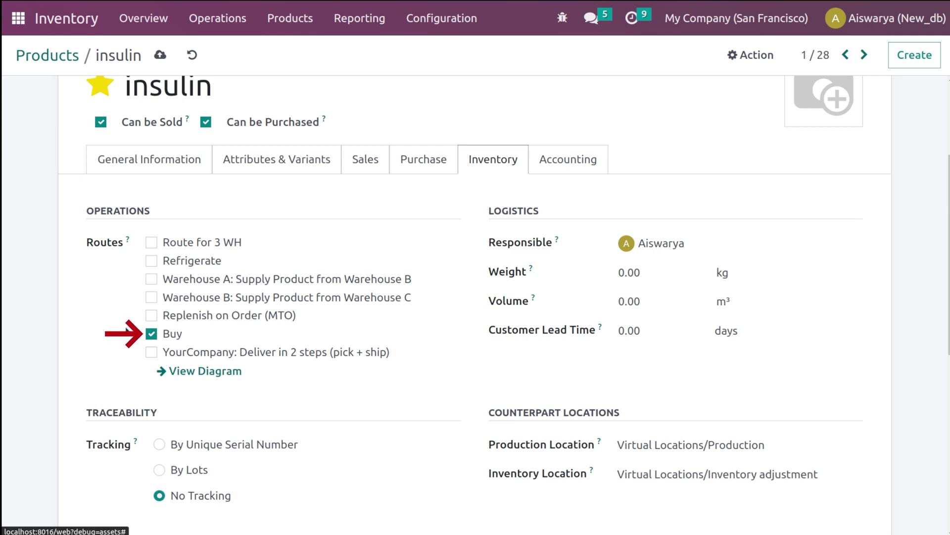
{"action": "scroll", "coordinate": [303, 310], "scroll_direction": "up", "scroll_amount": 4}
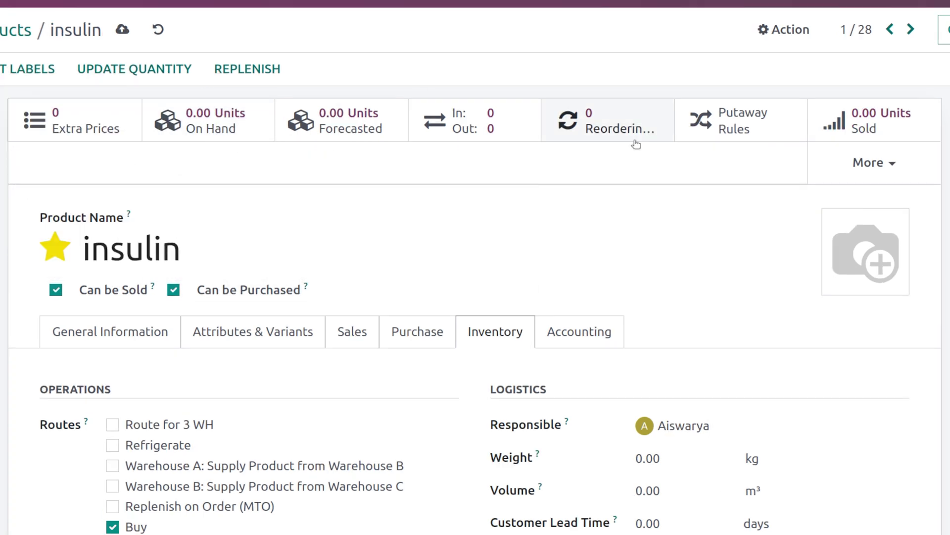
Step: Create and save an insulin reordering rule with Min Qty 100 and Max Qty 400
{"action": "left_click", "coordinate": [610, 122]}
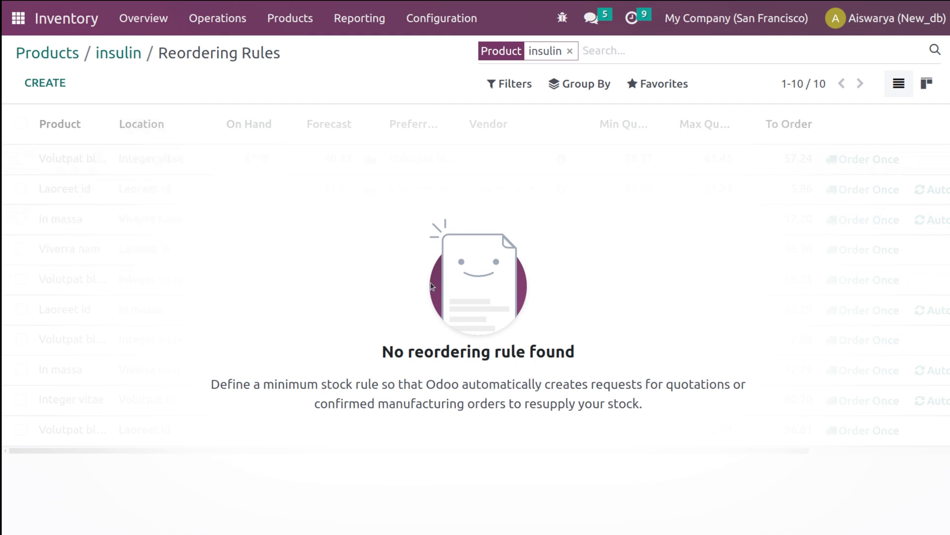
{"action": "left_click", "coordinate": [42, 85]}
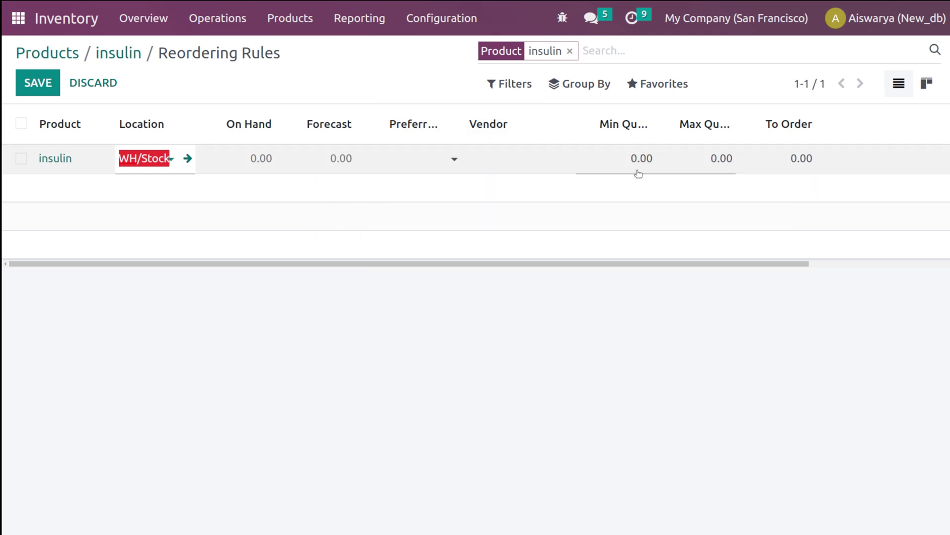
{"action": "left_click", "coordinate": [643, 154]}
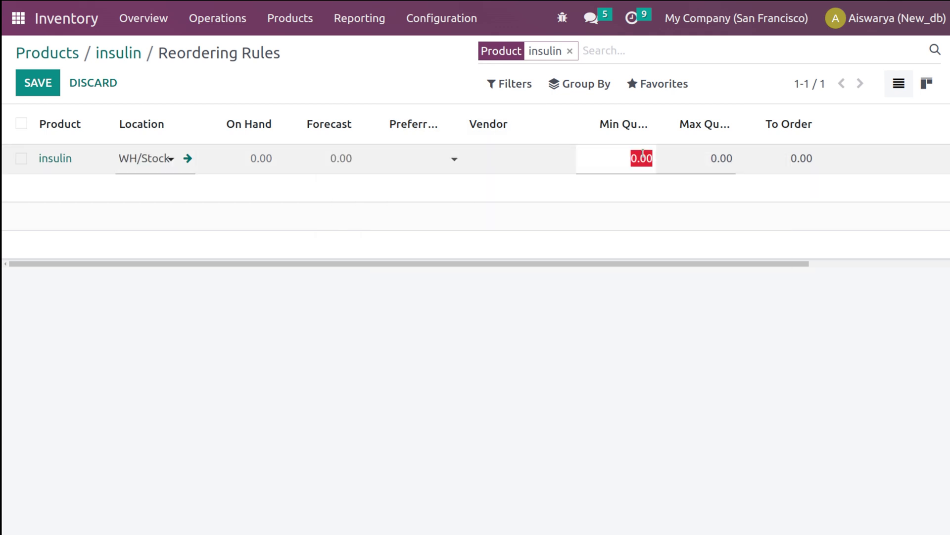
{"action": "type", "text": "100"}
{"action": "left_click", "coordinate": [715, 154]}
{"action": "type", "text": "400"}
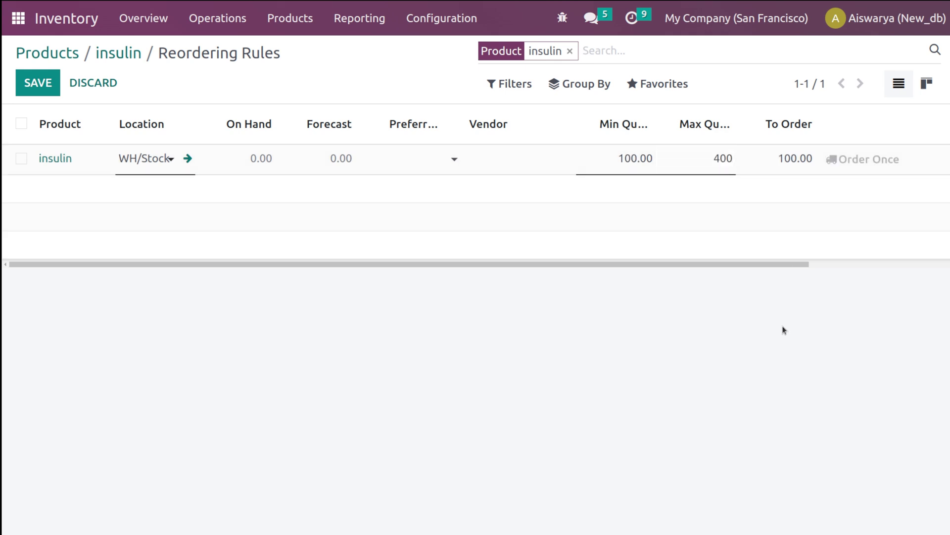
{"action": "left_click", "coordinate": [784, 330]}
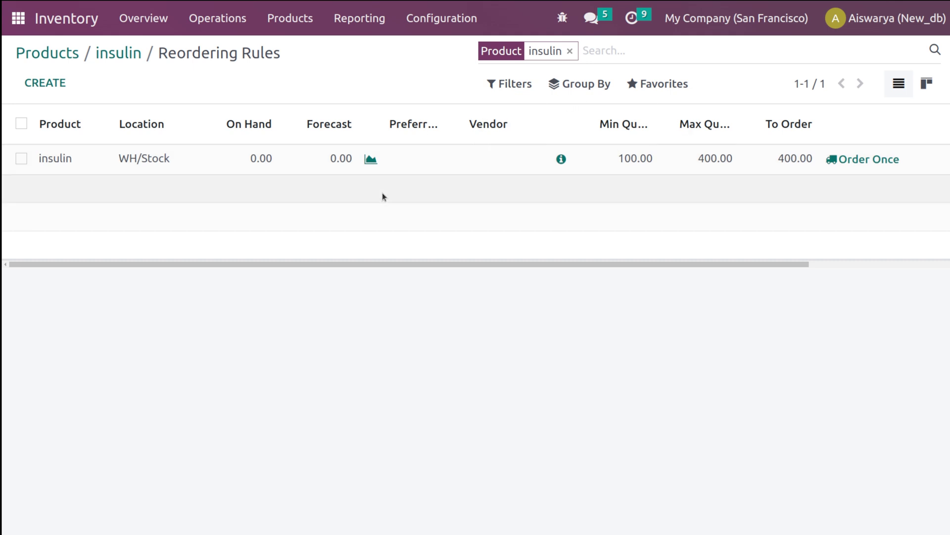
Step: Show the Multiple Quantity and Trigger columns in the insulin reordering rules list
{"action": "mouse_move", "coordinate": [334, 159]}
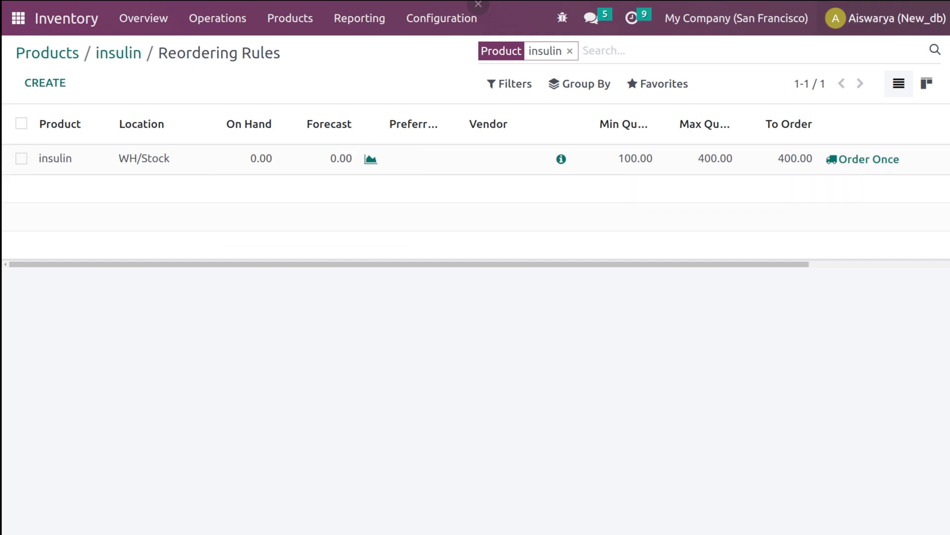
{"action": "scroll", "coordinate": [862, 124], "scroll_direction": "right", "scroll_amount": 3}
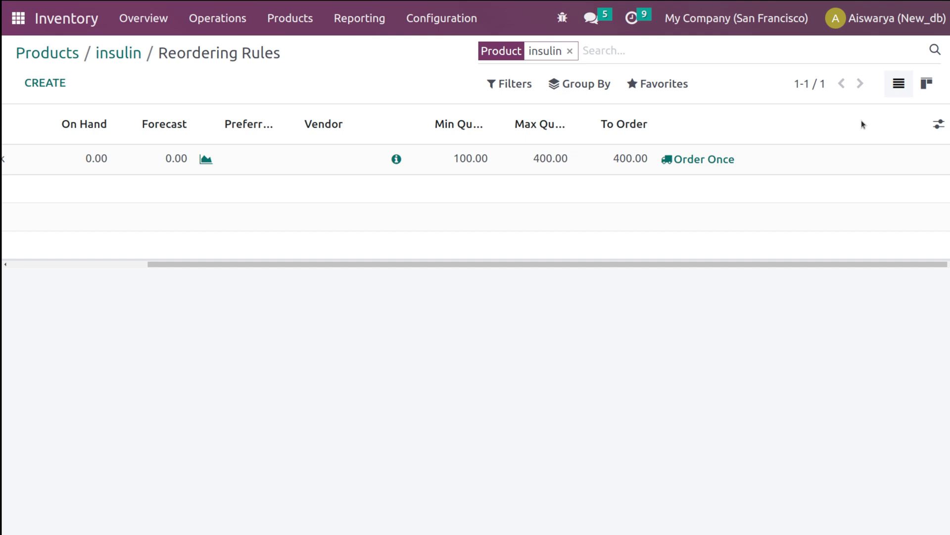
{"action": "left_click", "coordinate": [939, 123]}
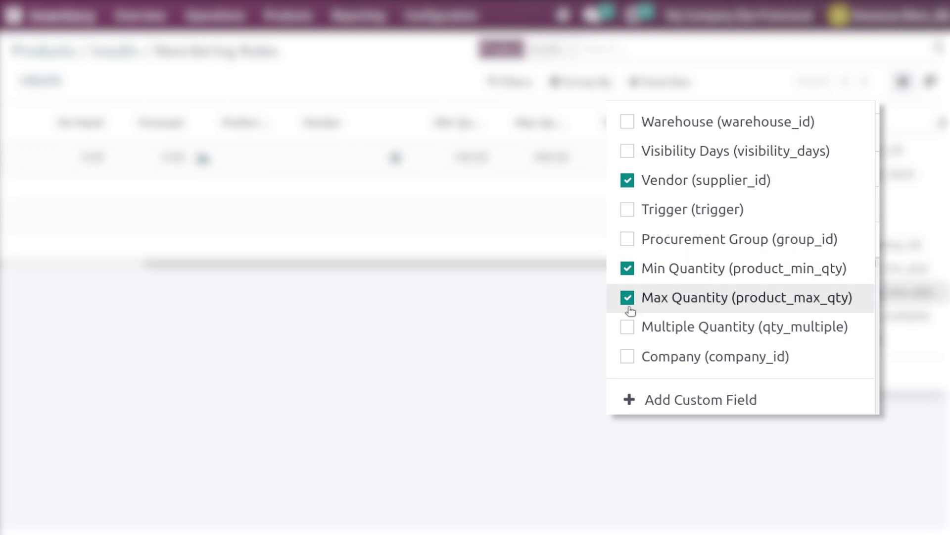
{"action": "left_click", "coordinate": [624, 331]}
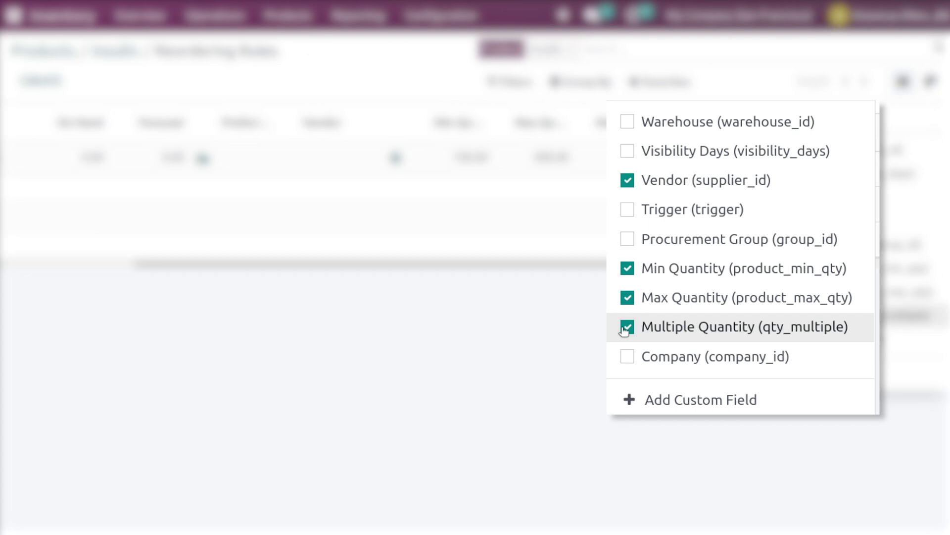
{"action": "left_click", "coordinate": [624, 211]}
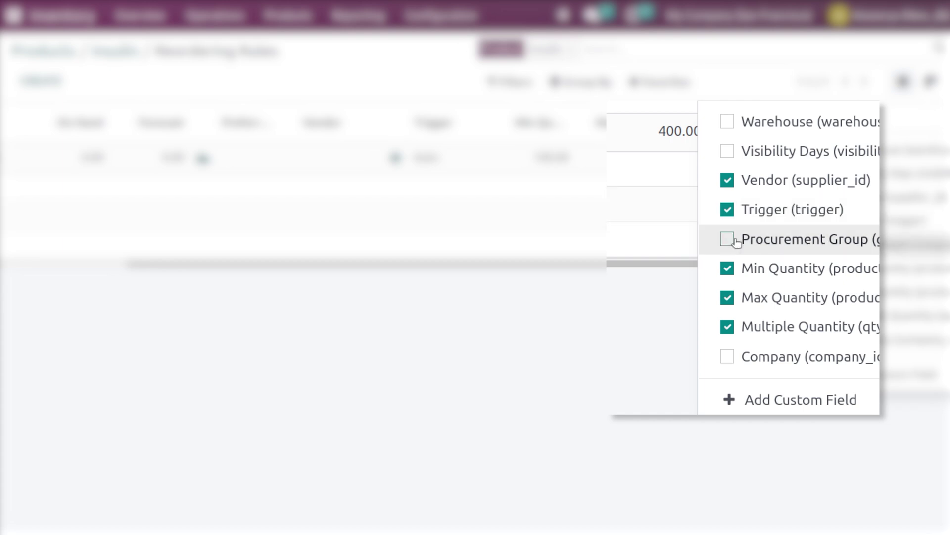
{"action": "left_click", "coordinate": [699, 387]}
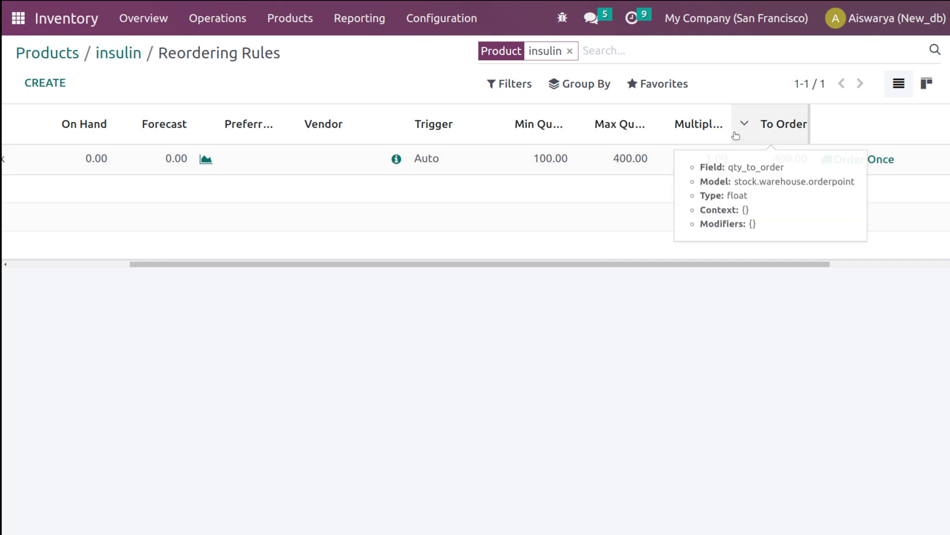
Step: Set the rule's multiple quantity to 3 and keep the trigger on Auto
{"action": "left_click", "coordinate": [709, 157]}
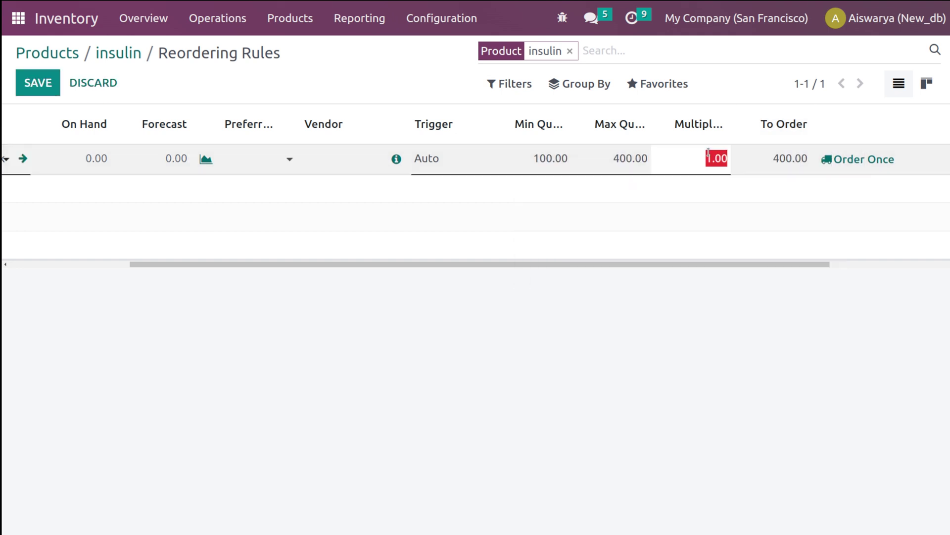
{"action": "type", "text": "3"}
{"action": "left_click", "coordinate": [598, 363]}
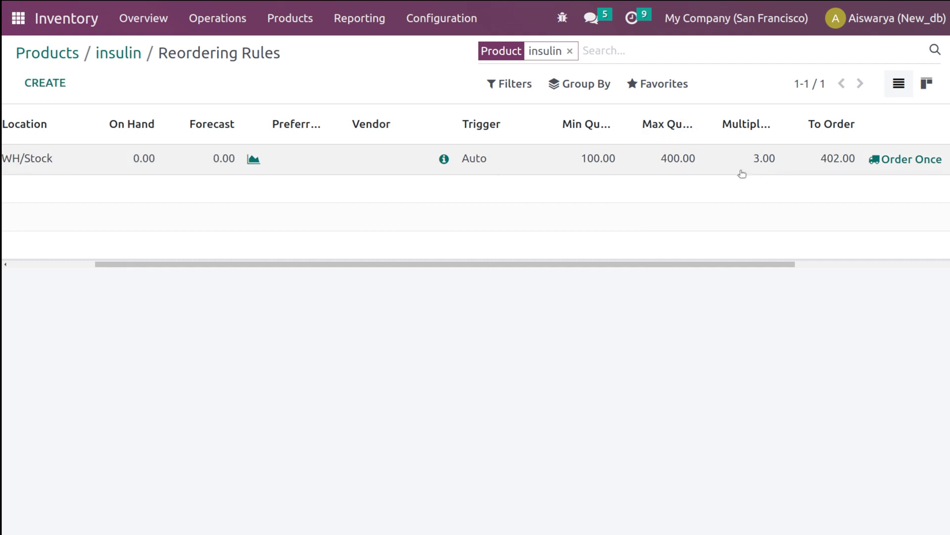
{"action": "scroll", "coordinate": [485, 153], "scroll_direction": "left", "scroll_amount": 3}
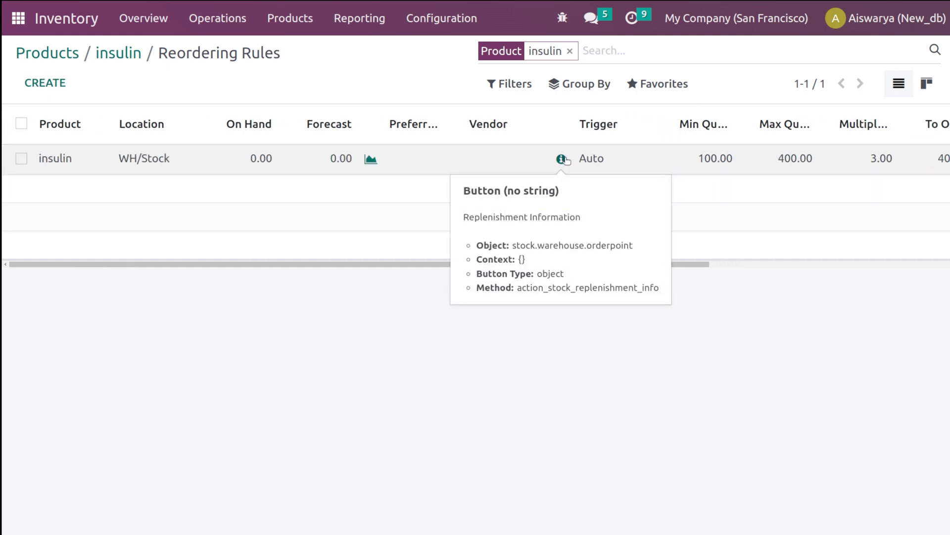
{"action": "left_click", "coordinate": [601, 160]}
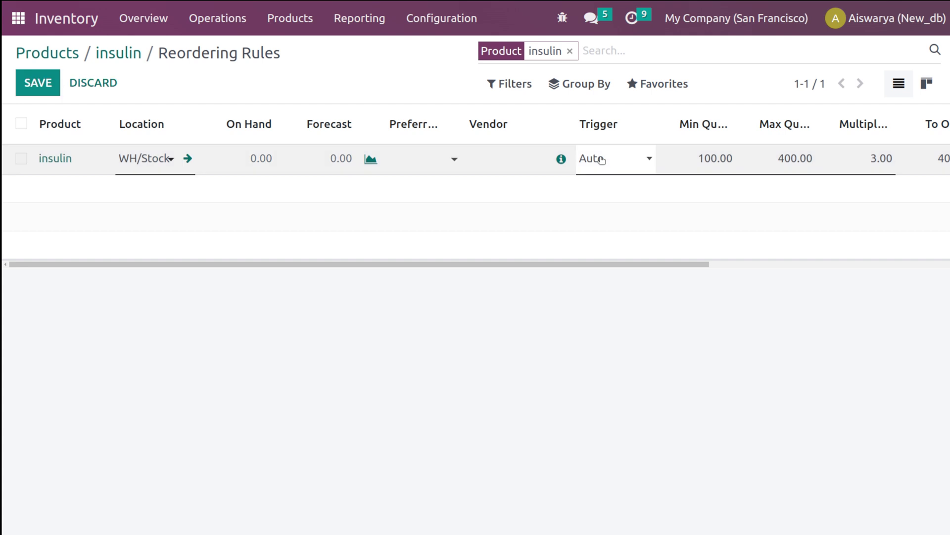
{"action": "left_click", "coordinate": [602, 159]}
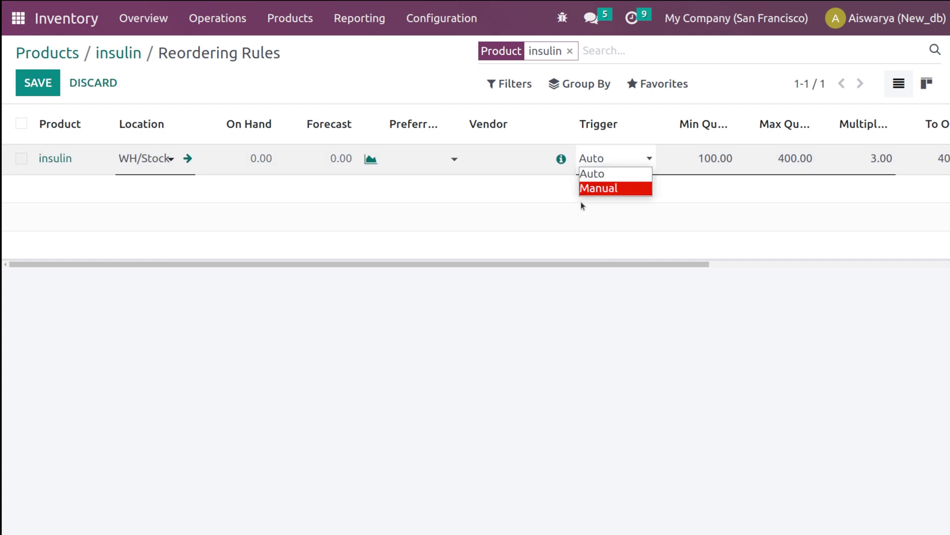
{"action": "left_click", "coordinate": [447, 452]}
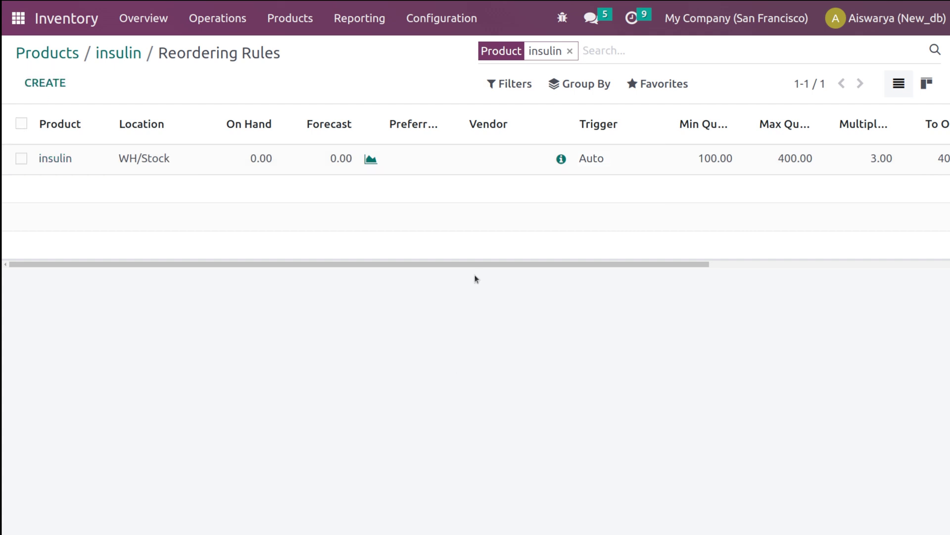
Step: Set the rule's preferred route to Buy, leave Vendor empty, and save
{"action": "left_click", "coordinate": [424, 153]}
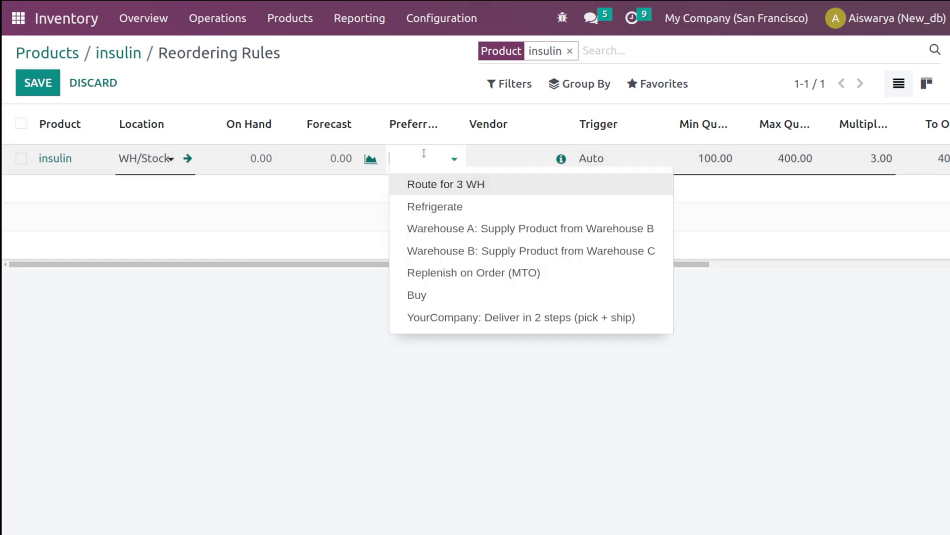
{"action": "left_click", "coordinate": [415, 296]}
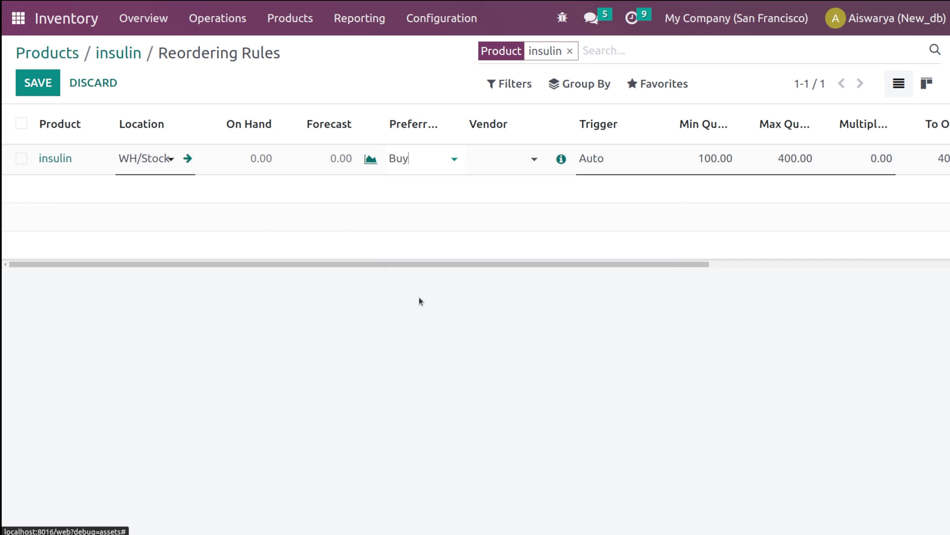
{"action": "left_click", "coordinate": [446, 371]}
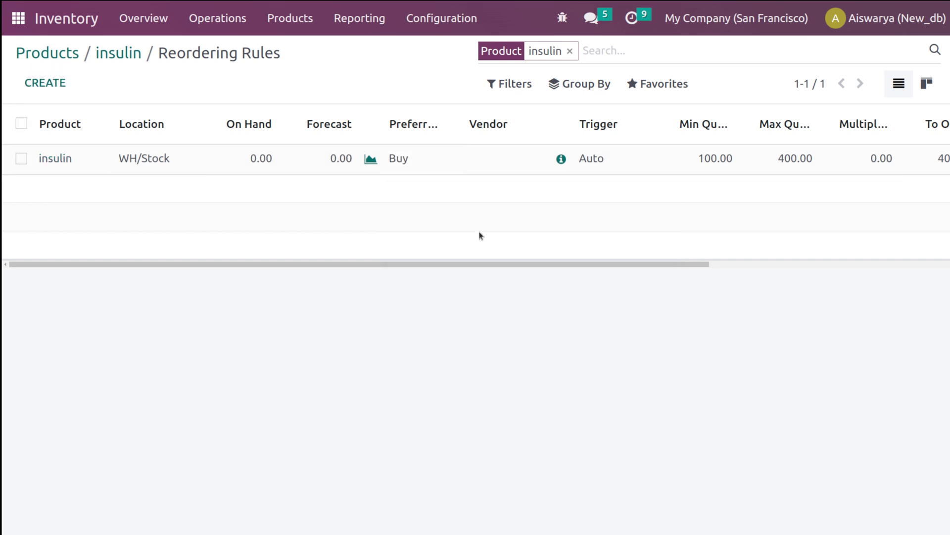
{"action": "left_click", "coordinate": [497, 153]}
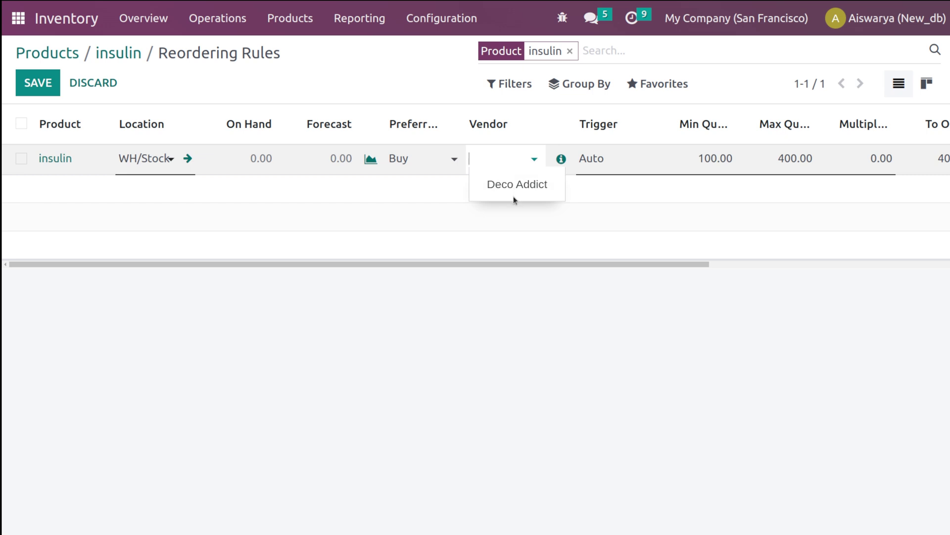
{"action": "left_click", "coordinate": [450, 354]}
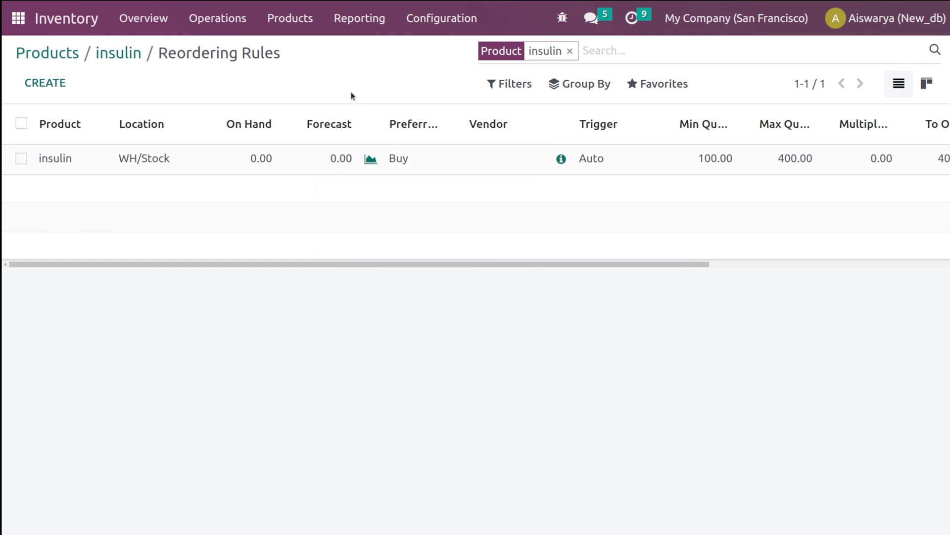
Step: Go back through insulin and the products list to the home menu, then open Purchase
{"action": "left_click", "coordinate": [126, 57]}
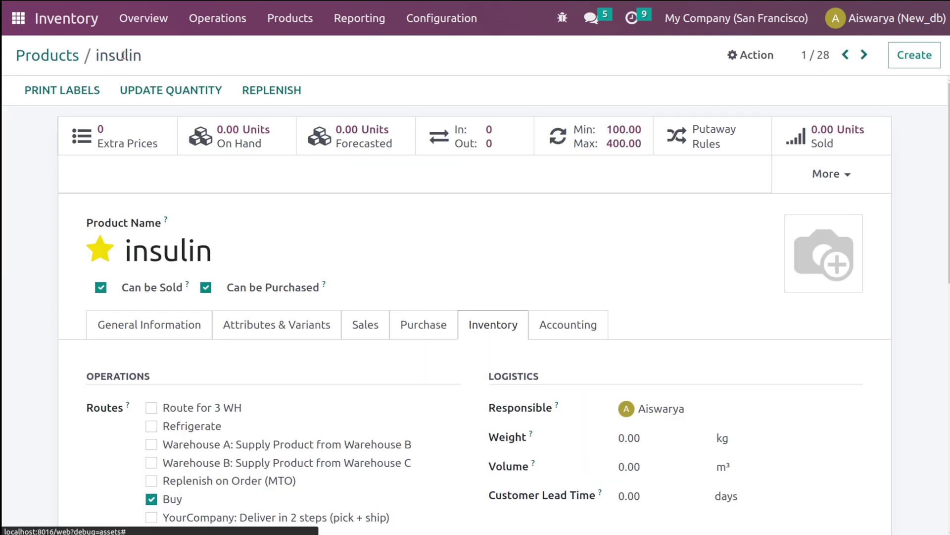
{"action": "left_click", "coordinate": [48, 55]}
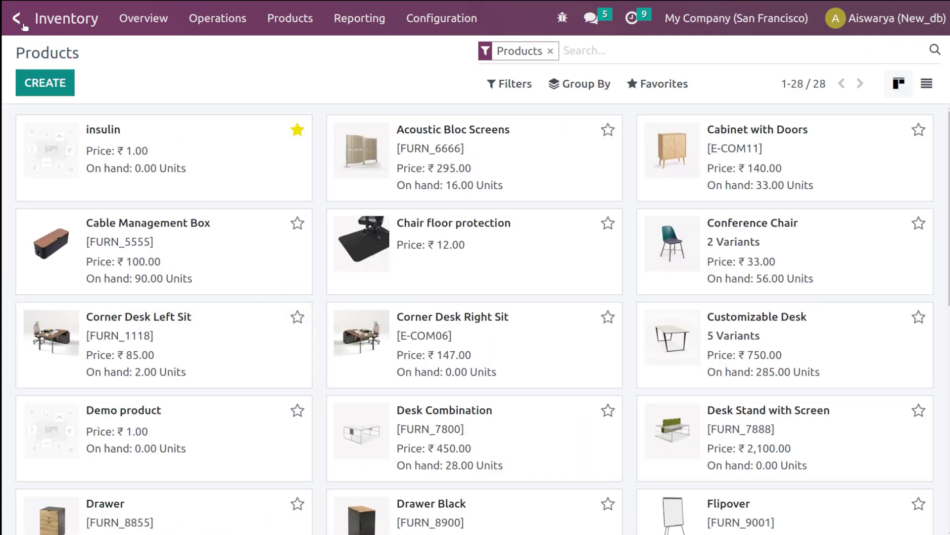
{"action": "left_click", "coordinate": [23, 24]}
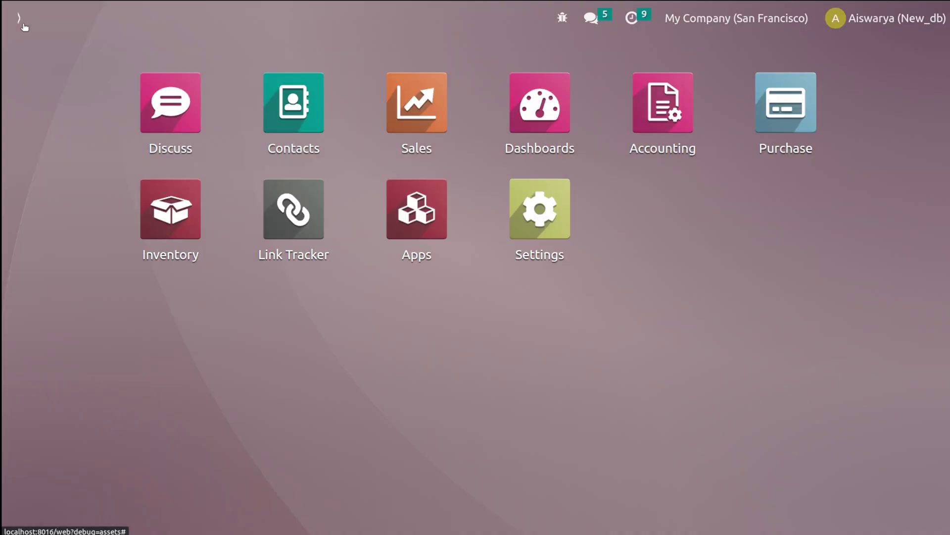
{"action": "left_click", "coordinate": [804, 113]}
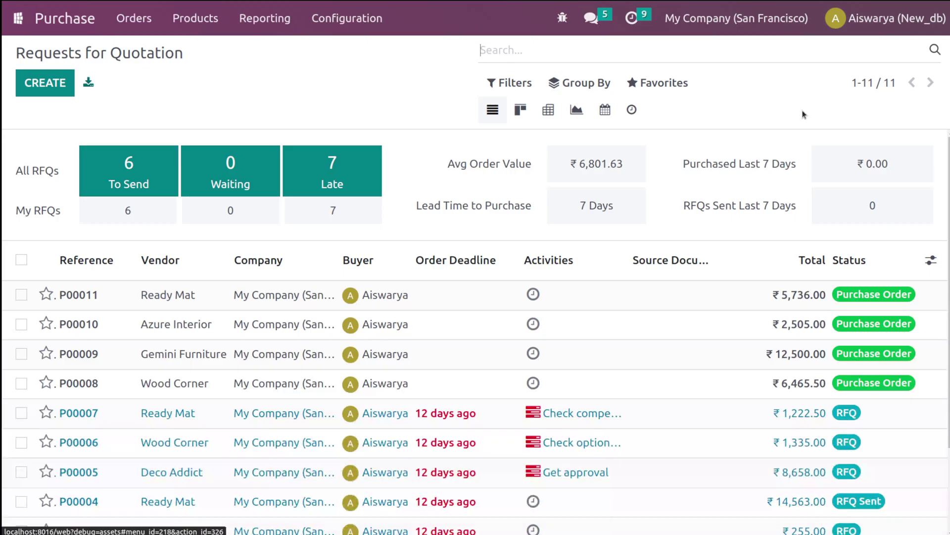
{"action": "left_click", "coordinate": [44, 85]}
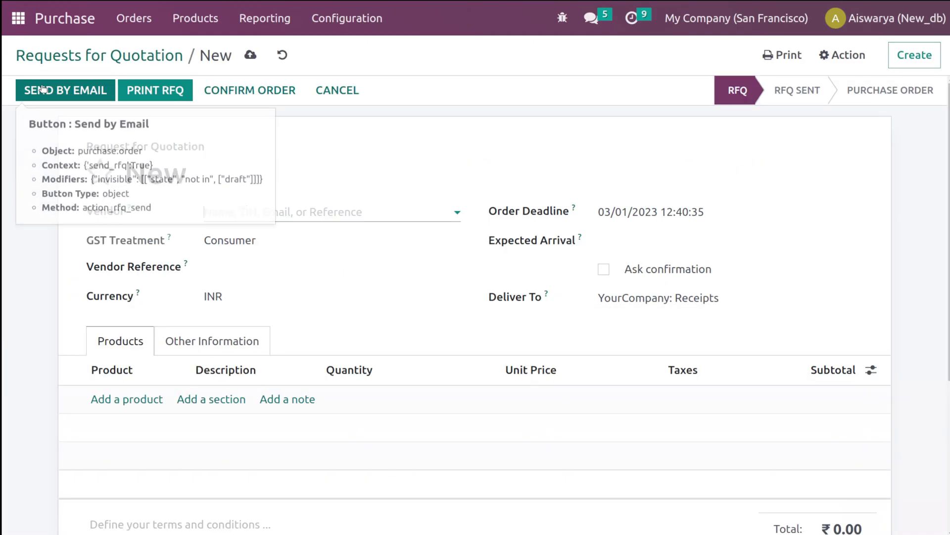
{"action": "left_click", "coordinate": [300, 212]}
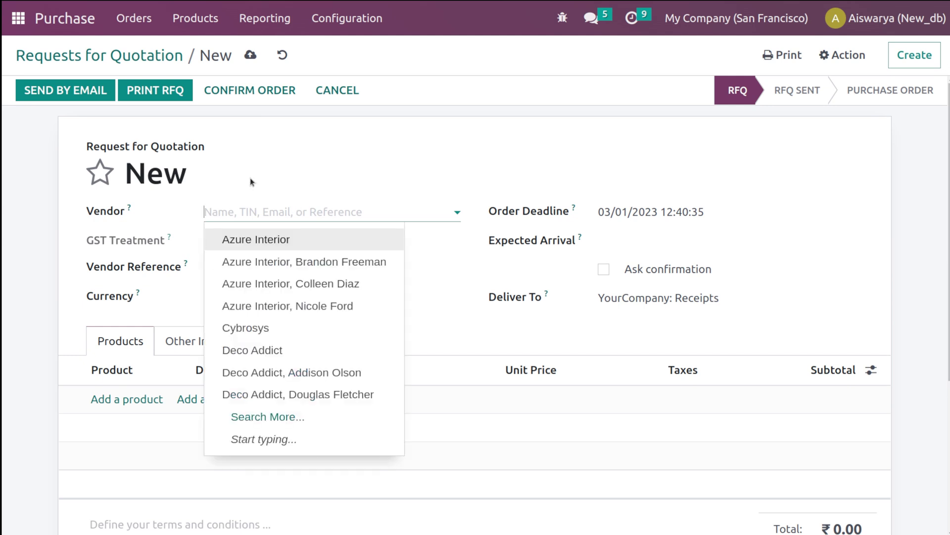
{"action": "left_click", "coordinate": [22, 34]}
{"action": "left_click", "coordinate": [22, 33]}
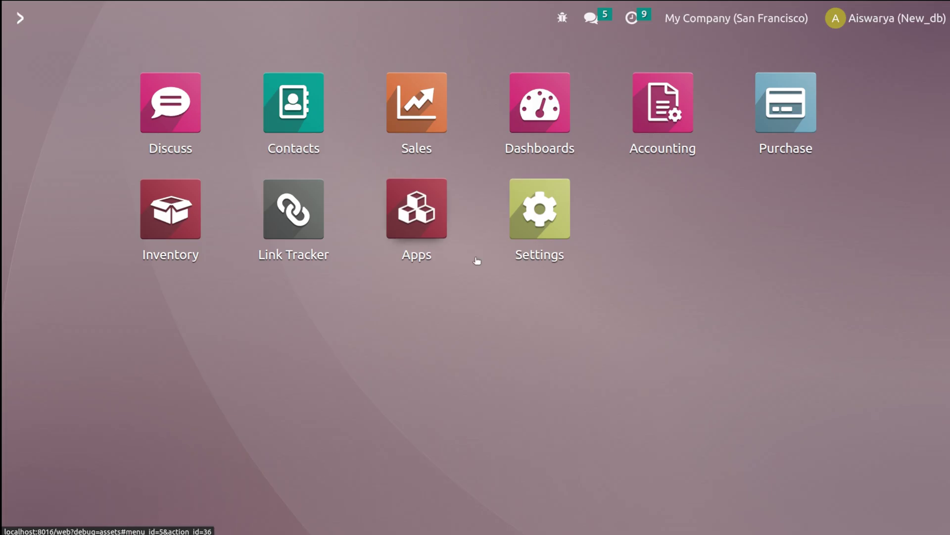
Step: Reopen insulin's reordering rules from Inventory's Products list, showing Min 100 and Max 400
{"action": "left_click", "coordinate": [211, 209]}
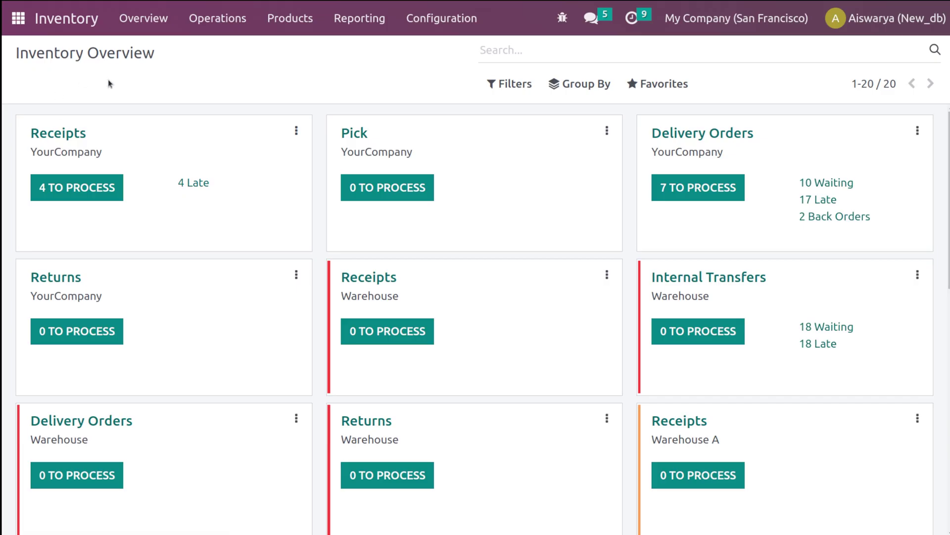
{"action": "left_click", "coordinate": [292, 18]}
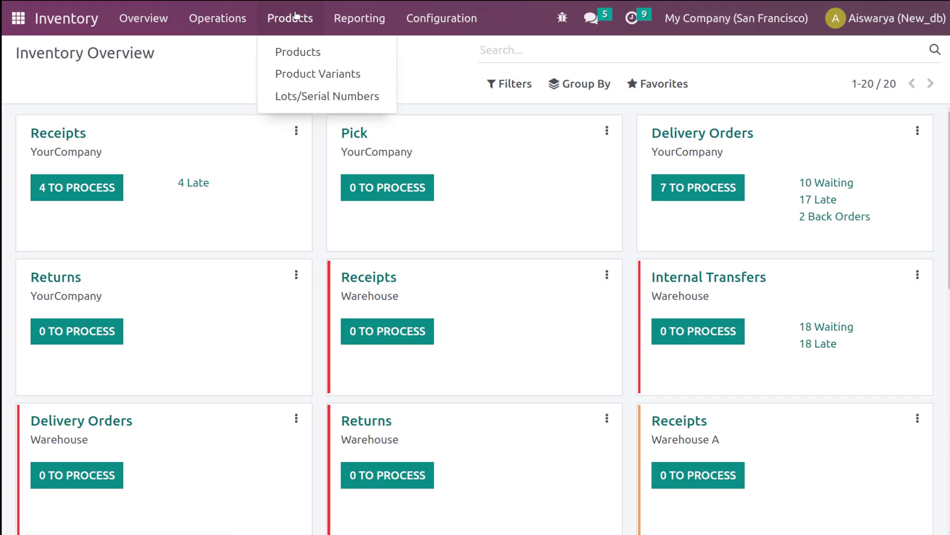
{"action": "left_click", "coordinate": [442, 18]}
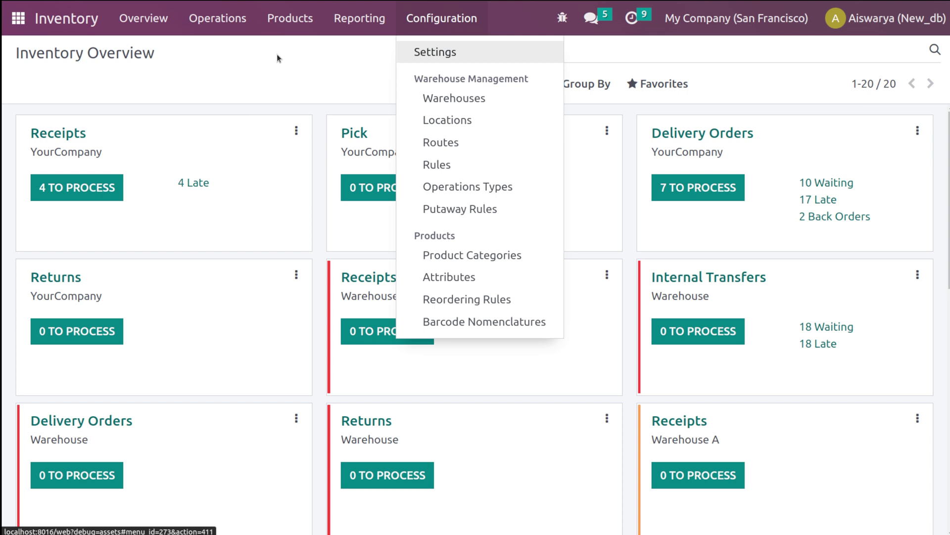
{"action": "left_click", "coordinate": [290, 25]}
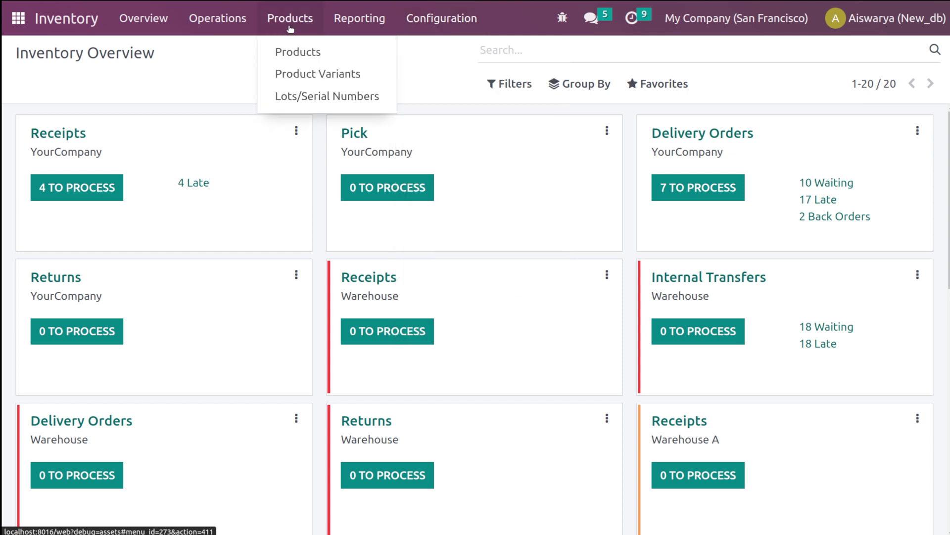
{"action": "left_click", "coordinate": [280, 55]}
{"action": "left_click", "coordinate": [193, 156]}
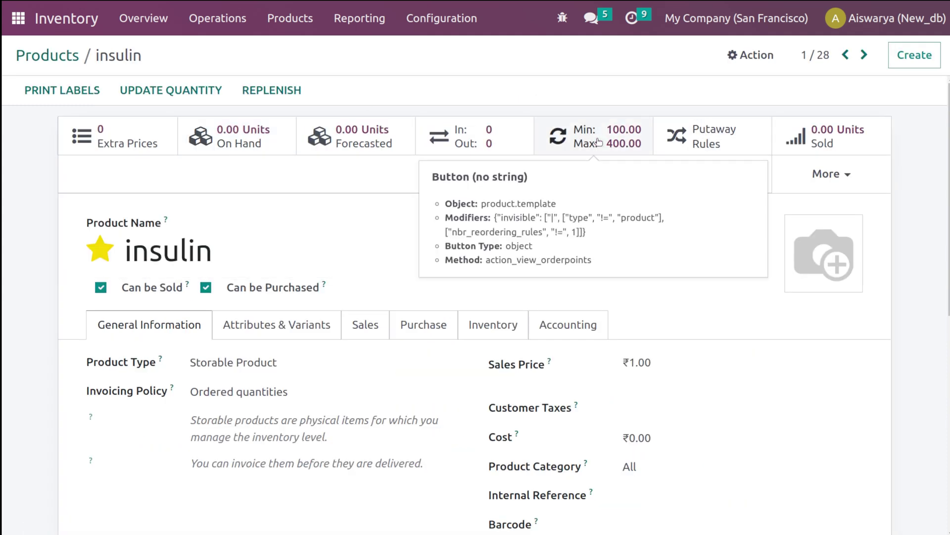
{"action": "left_click", "coordinate": [599, 142]}
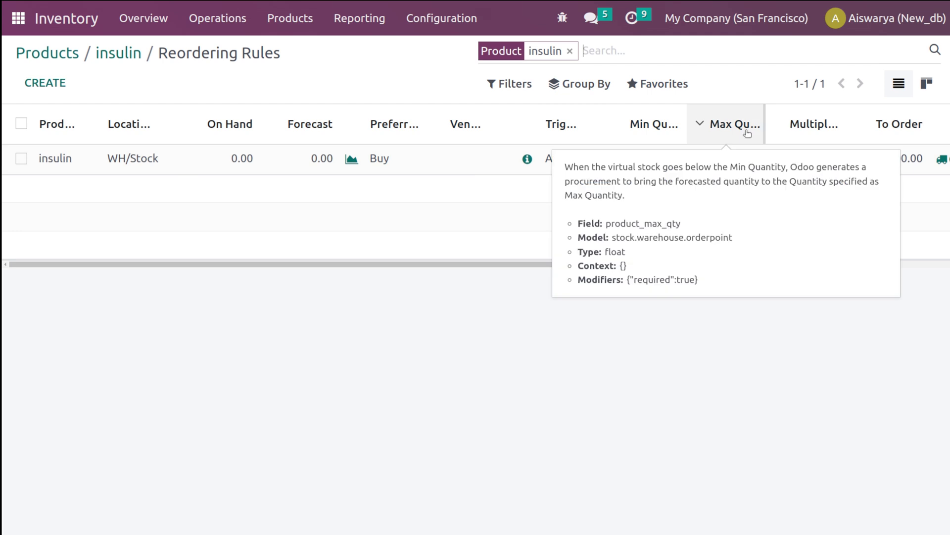
{"action": "left_click", "coordinate": [223, 19]}
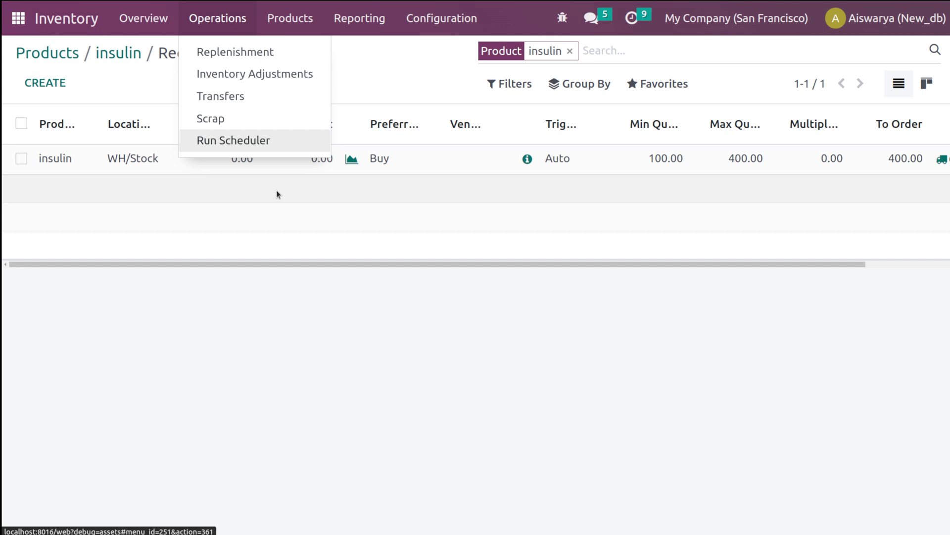
Step: Filter the Replenishment list to Auto triggers and check insulin's 400.00 to order
{"action": "left_click", "coordinate": [235, 53]}
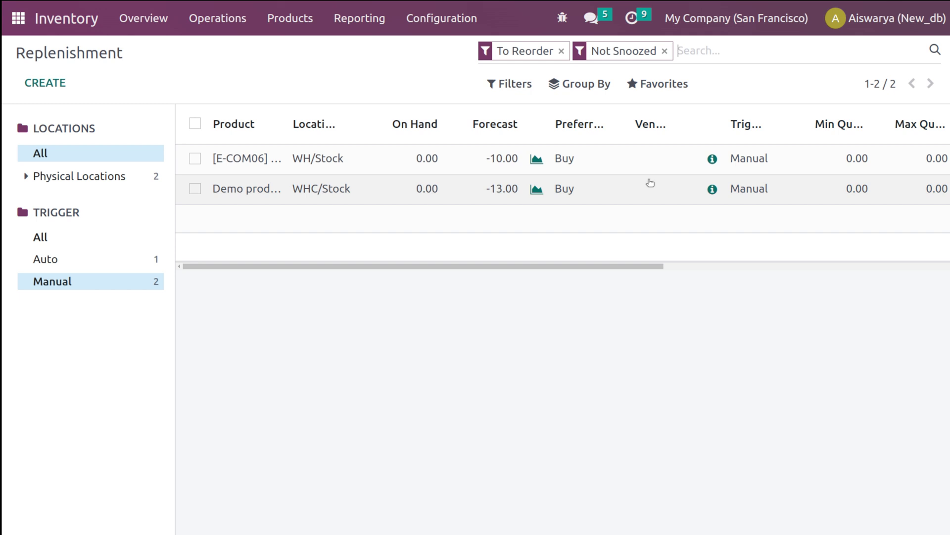
{"action": "left_click", "coordinate": [92, 259]}
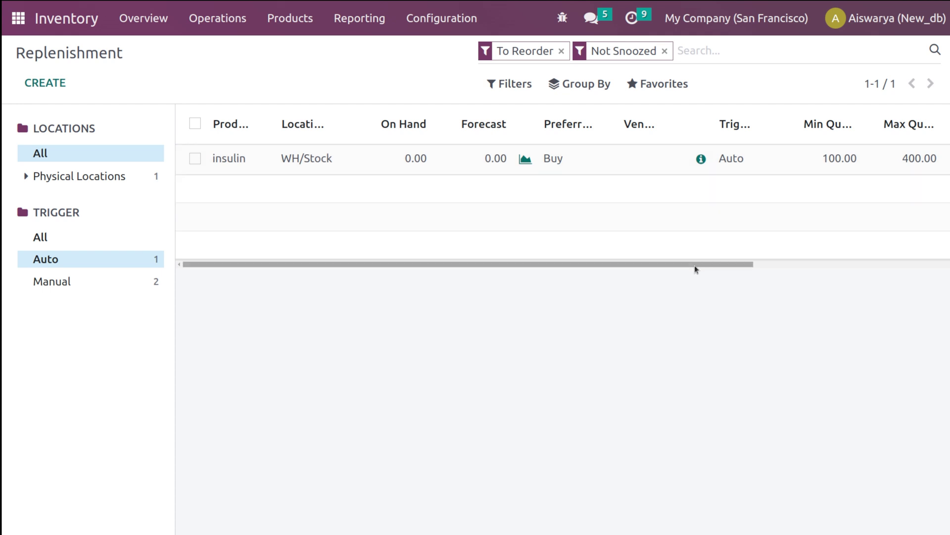
{"action": "left_click_drag", "start_coordinate": [694, 265], "coordinate": [562, 276]}
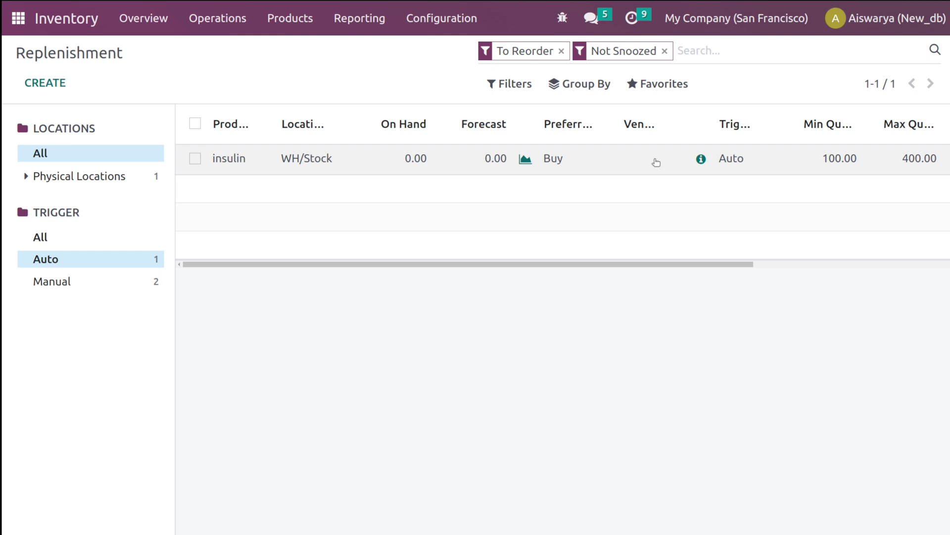
{"action": "scroll", "coordinate": [619, 144], "scroll_direction": "right", "scroll_amount": 5}
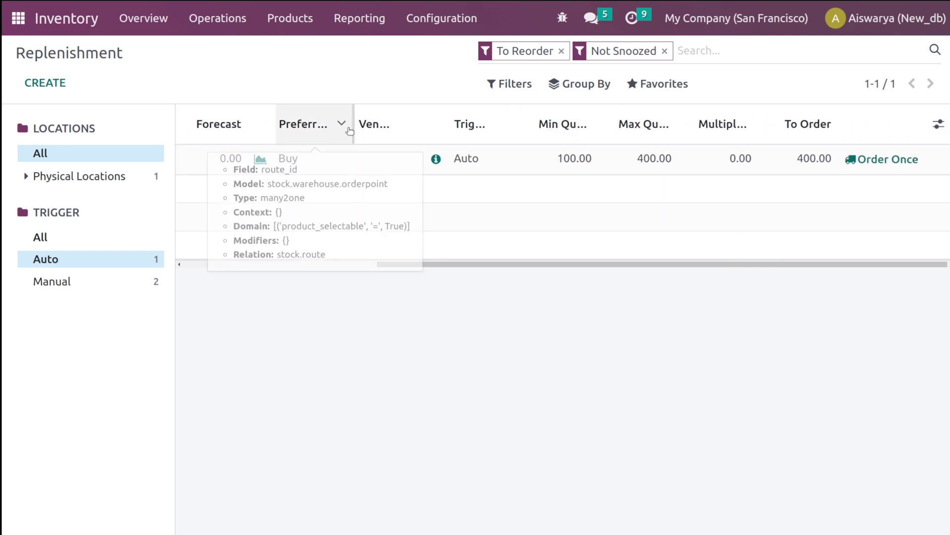
{"action": "left_click", "coordinate": [217, 18]}
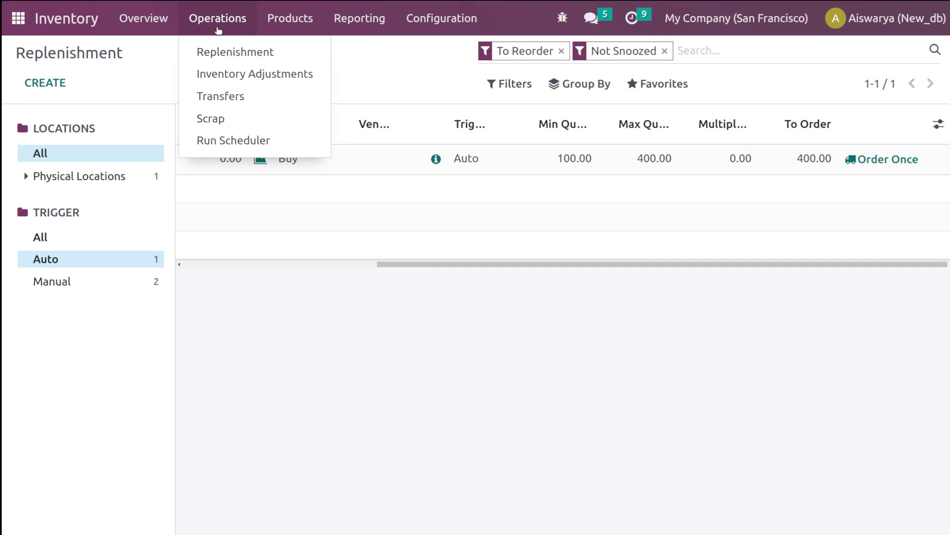
Step: Run the scheduler, recheck Auto-trigger rules, and open Purchase to find RFQ P00012
{"action": "left_click", "coordinate": [226, 137]}
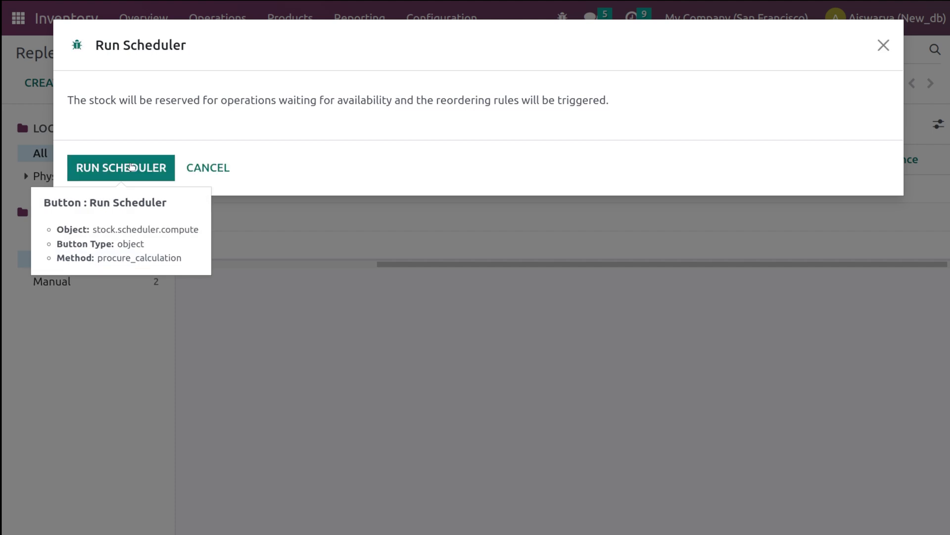
{"action": "left_click", "coordinate": [131, 167]}
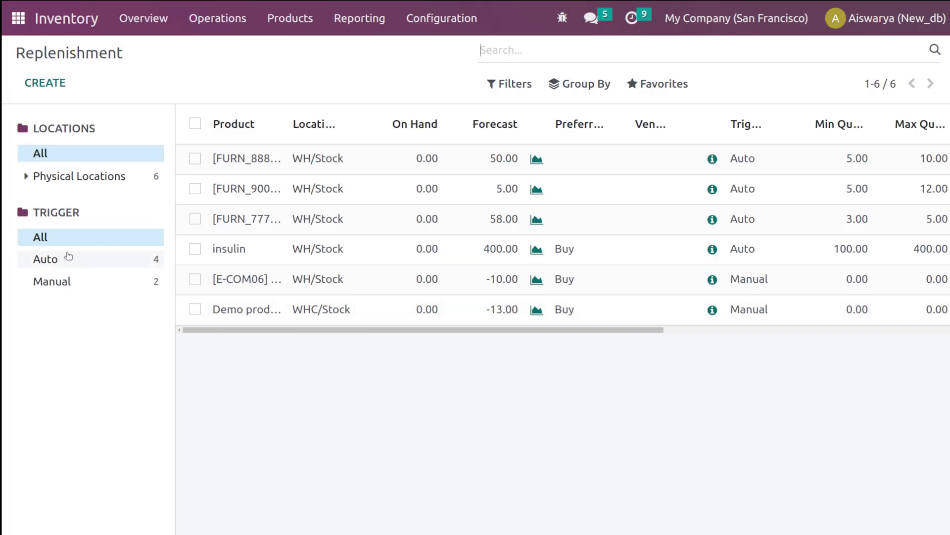
{"action": "left_click", "coordinate": [87, 260]}
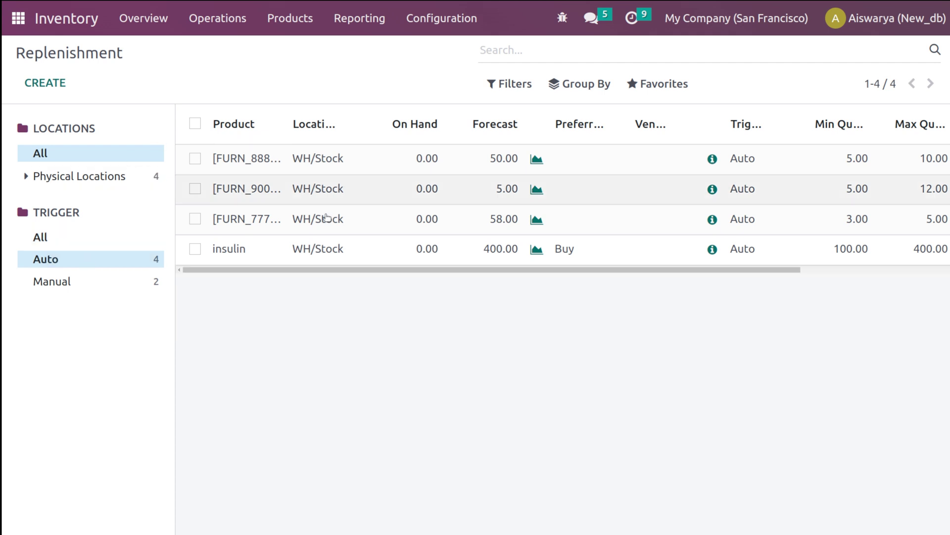
{"action": "scroll", "coordinate": [661, 251], "scroll_direction": "right", "scroll_amount": 4}
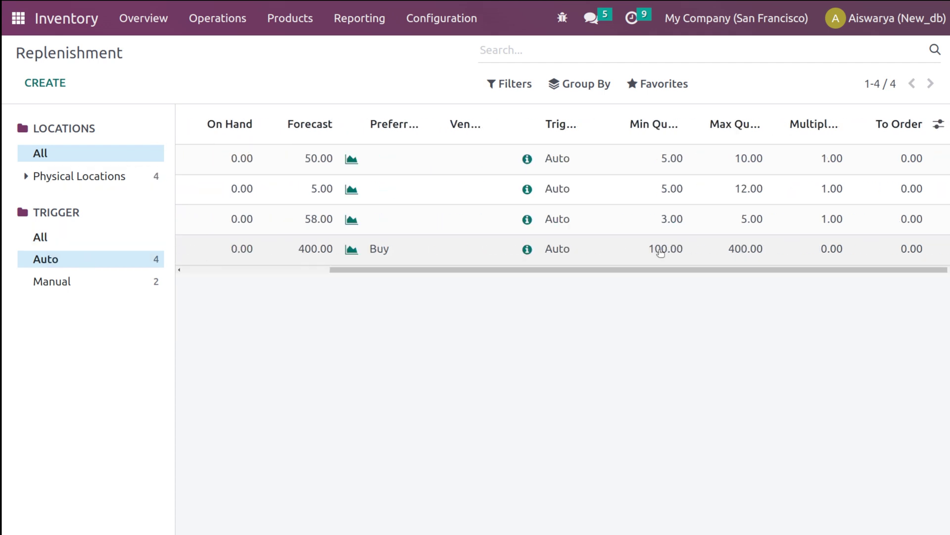
{"action": "scroll", "coordinate": [661, 252], "scroll_direction": "left", "scroll_amount": 4}
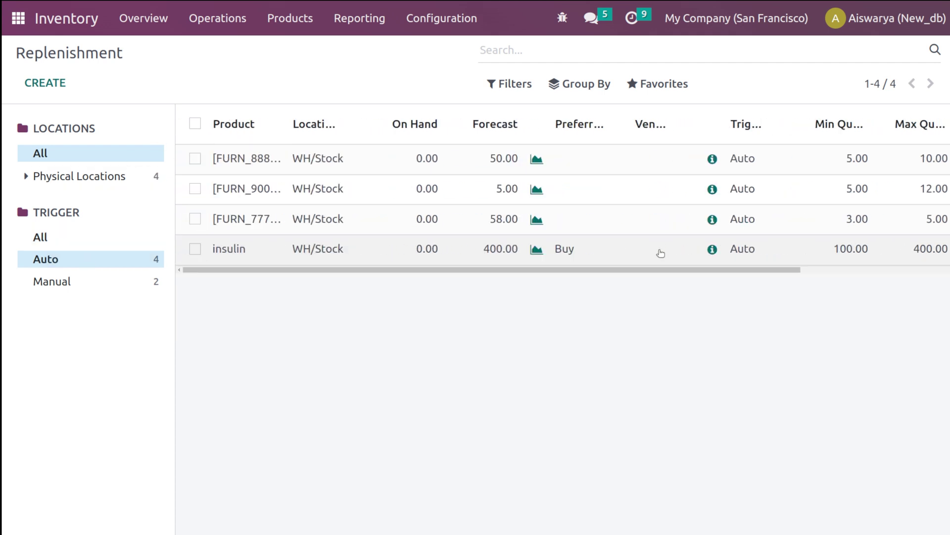
{"action": "left_click", "coordinate": [19, 19]}
{"action": "left_click", "coordinate": [786, 115]}
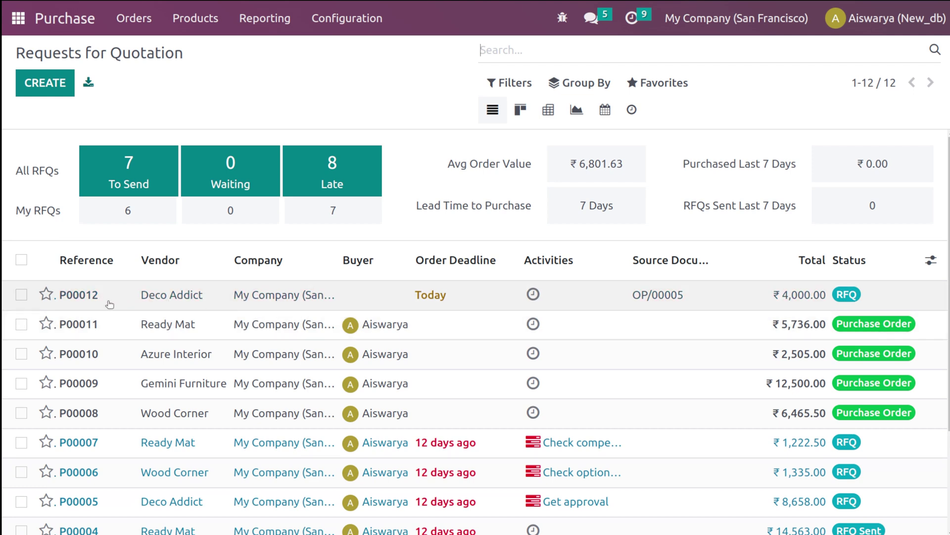
Step: Confirm RFQ P00012 for 400 insulin from Deco Addict as a purchase order
{"action": "left_click", "coordinate": [310, 296]}
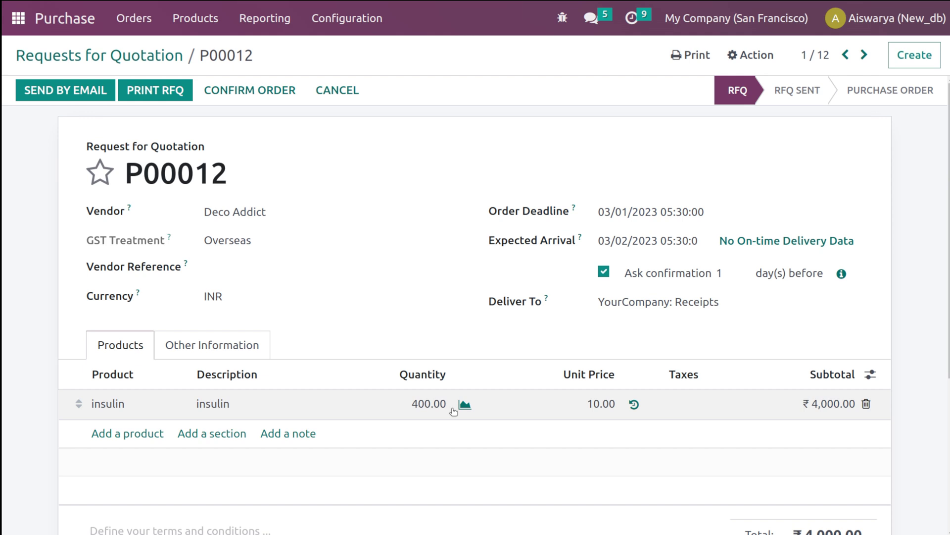
{"action": "left_click", "coordinate": [238, 89]}
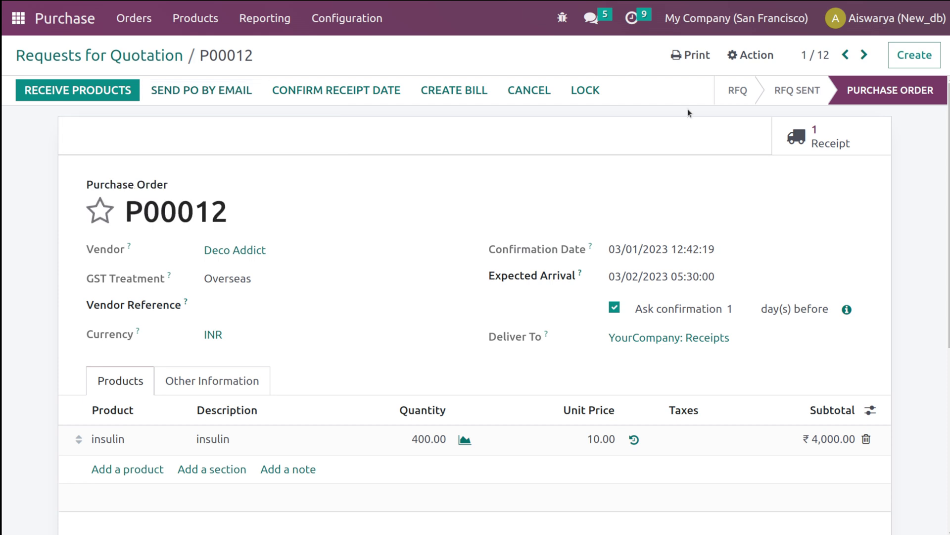
Step: Validate receipt WH/IN/00007 for all 400 insulin, review its valuation, and return to P00012
{"action": "left_click", "coordinate": [846, 137]}
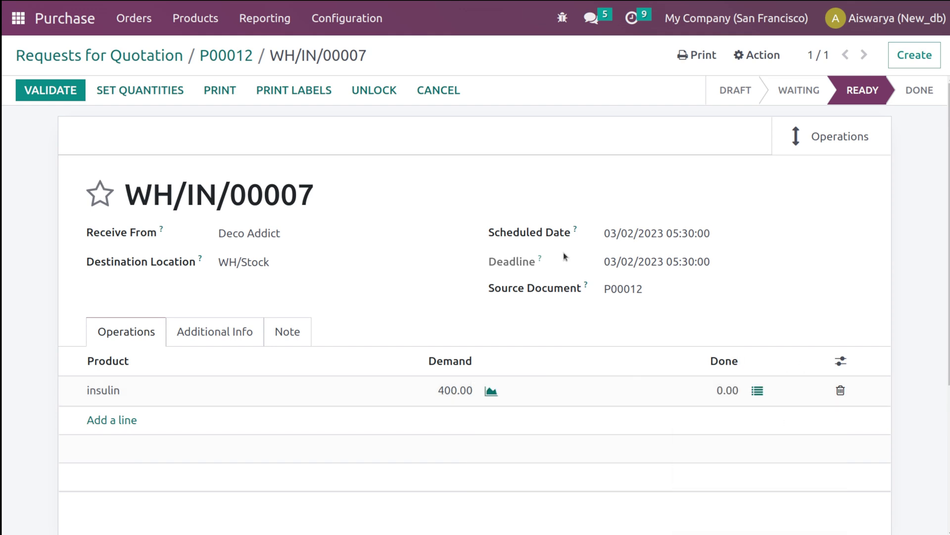
{"action": "left_click", "coordinate": [38, 92]}
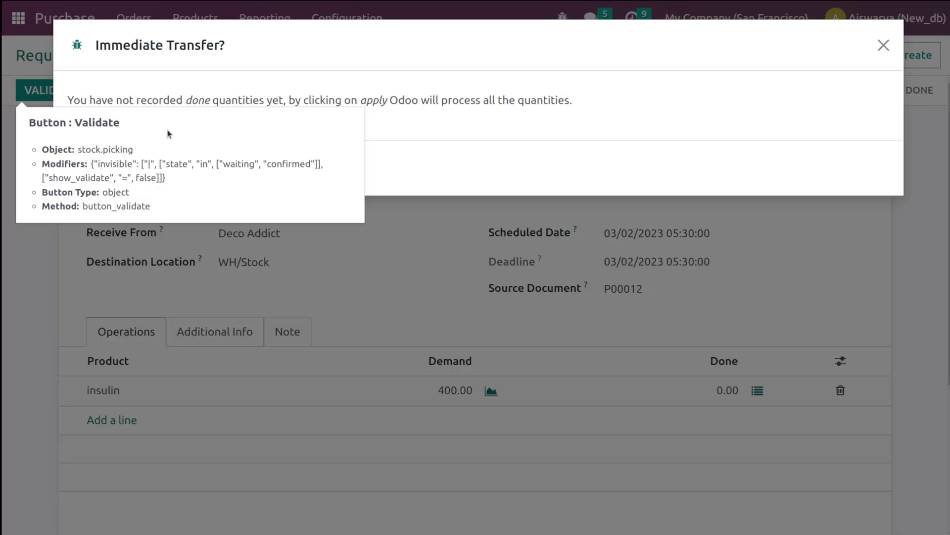
{"action": "left_click", "coordinate": [105, 168]}
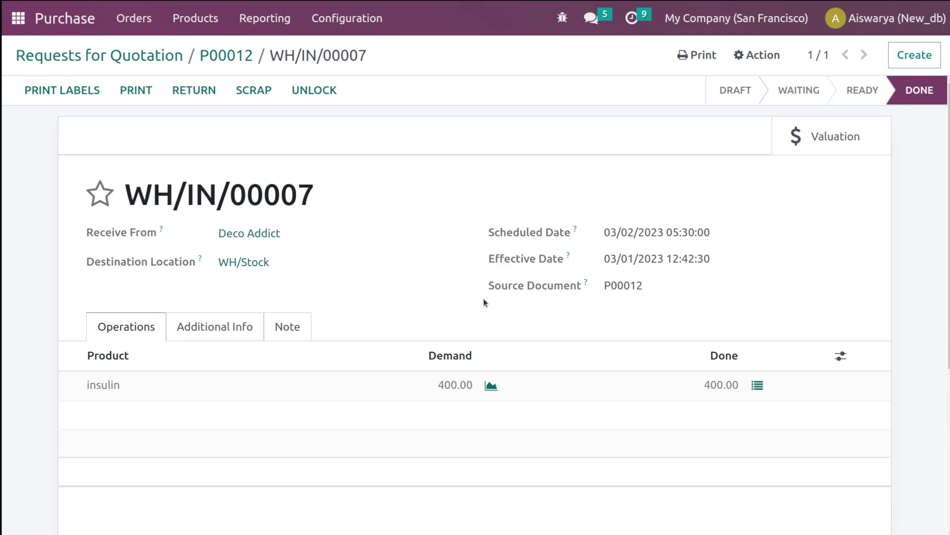
{"action": "left_click", "coordinate": [812, 138]}
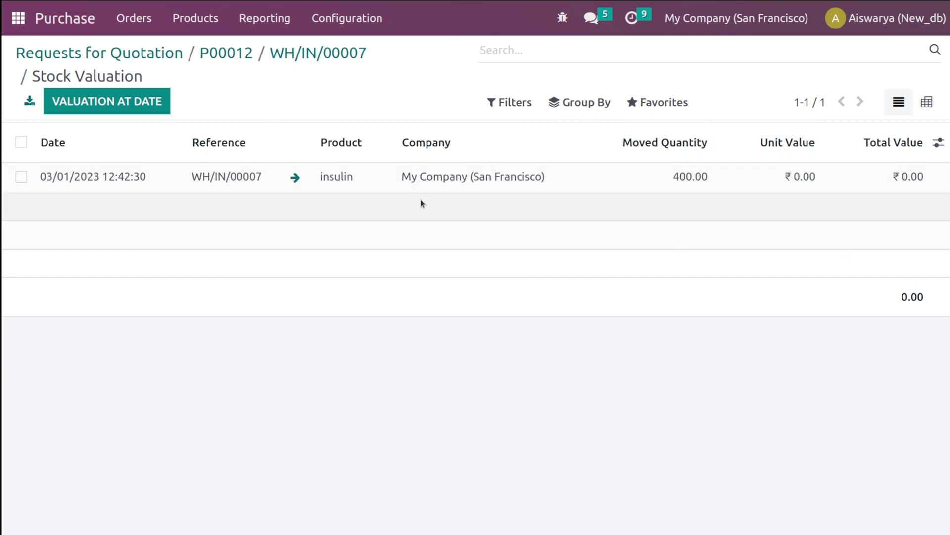
{"action": "left_click", "coordinate": [296, 55]}
{"action": "left_click", "coordinate": [228, 56]}
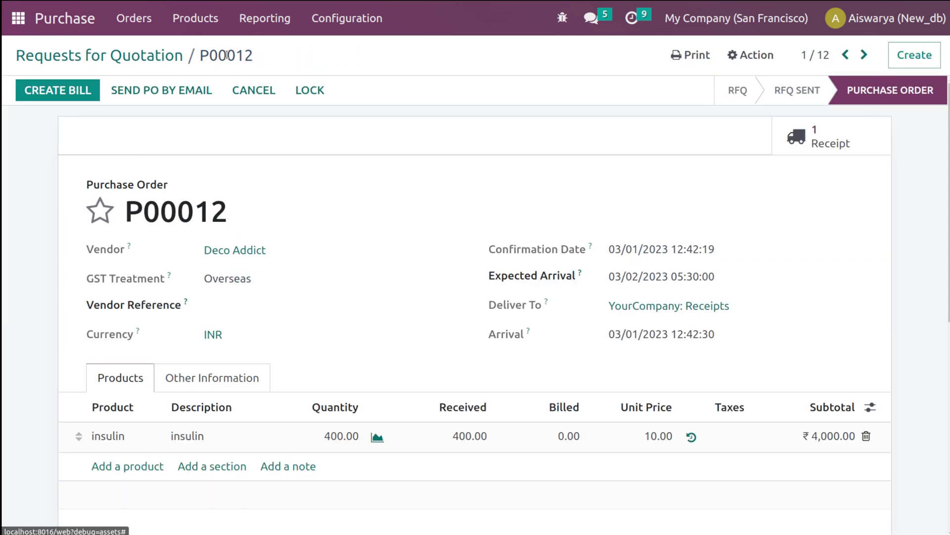
Step: Try to create a vendor bill for P00012 and dismiss the missing purchase journal error
{"action": "left_click", "coordinate": [74, 91]}
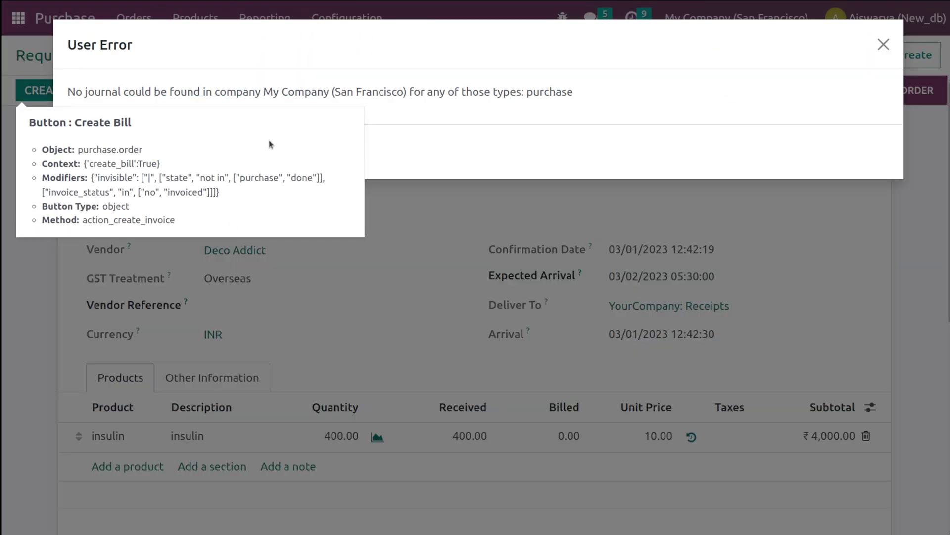
{"action": "left_click", "coordinate": [83, 152]}
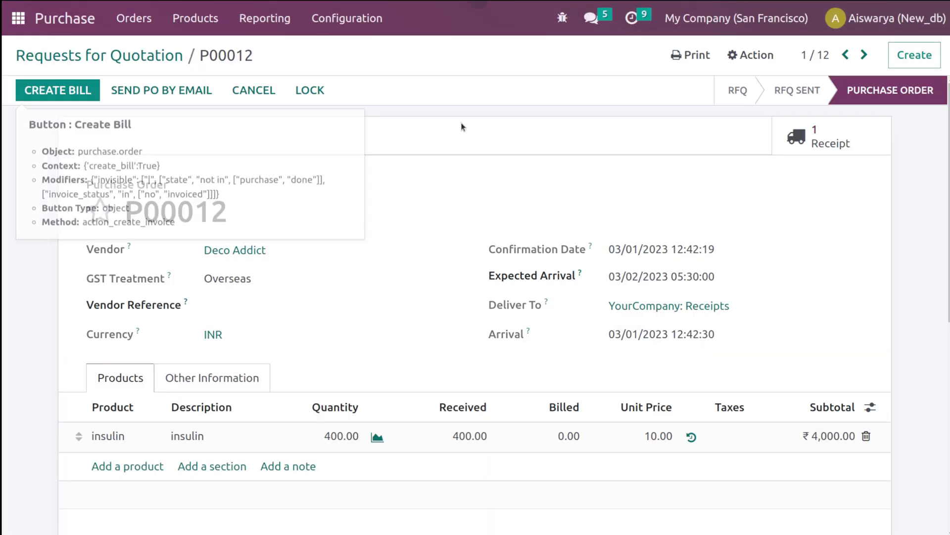
{"action": "scroll", "coordinate": [529, 411], "scroll_direction": "down", "scroll_amount": 3}
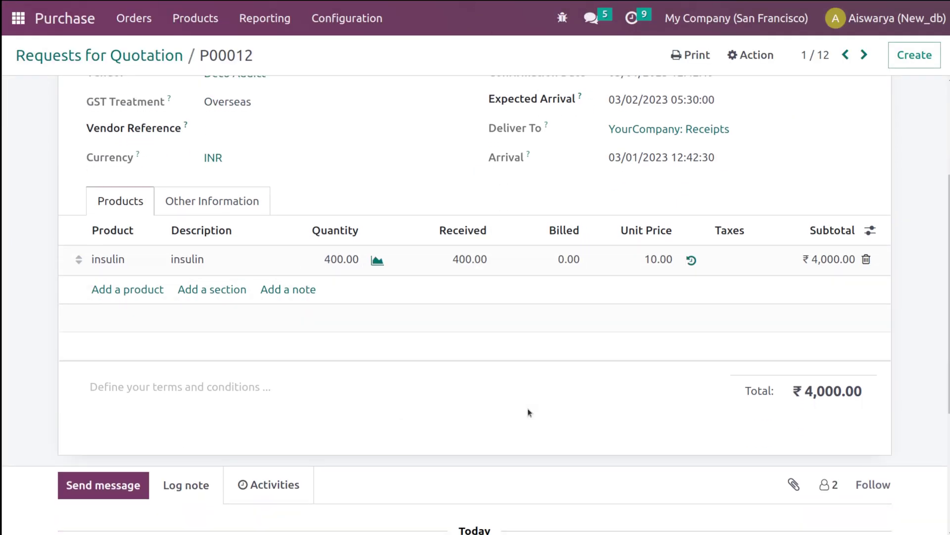
{"action": "scroll", "coordinate": [528, 411], "scroll_direction": "up", "scroll_amount": 3}
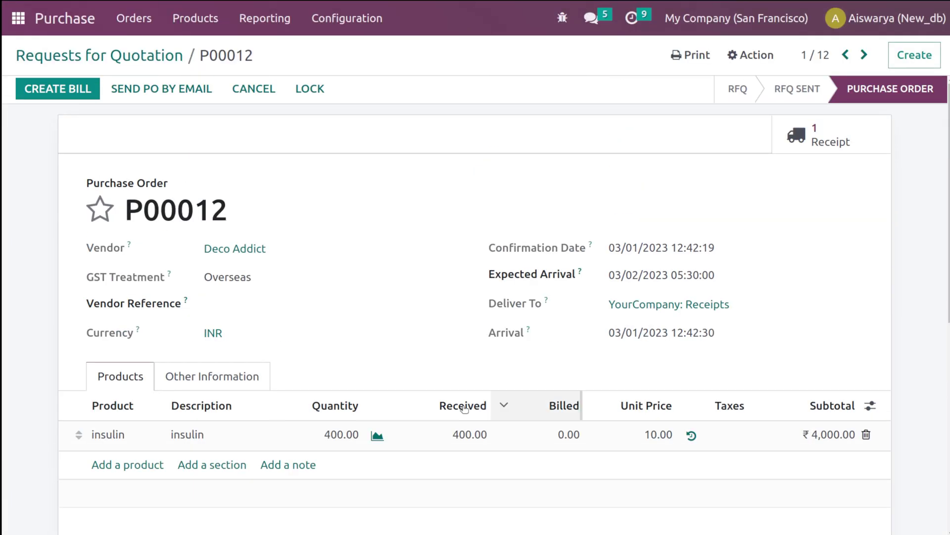
Step: Assign the current user as P00012's buyer under Other Information, then return to the RFQ list
{"action": "left_click", "coordinate": [218, 377]}
{"action": "scroll", "coordinate": [219, 374], "scroll_direction": "down", "scroll_amount": 5}
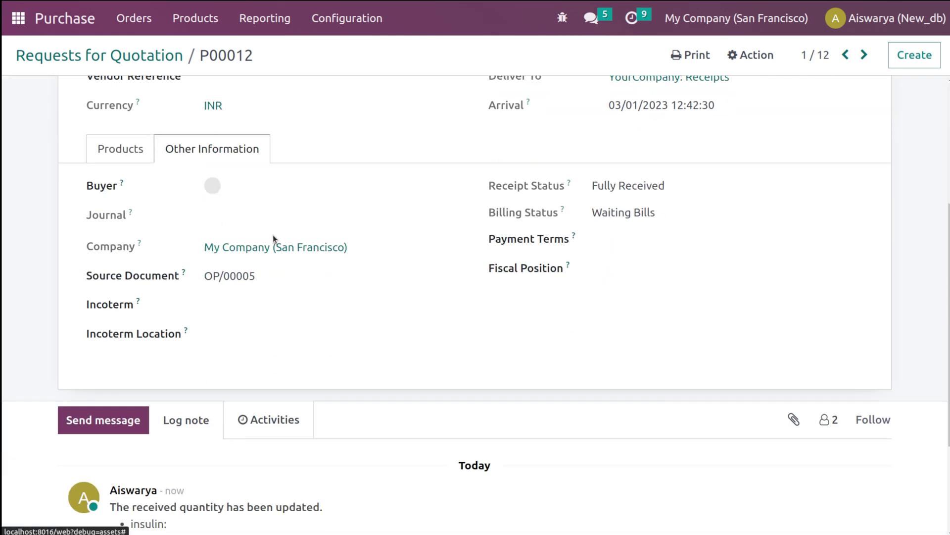
{"action": "left_click", "coordinate": [250, 180]}
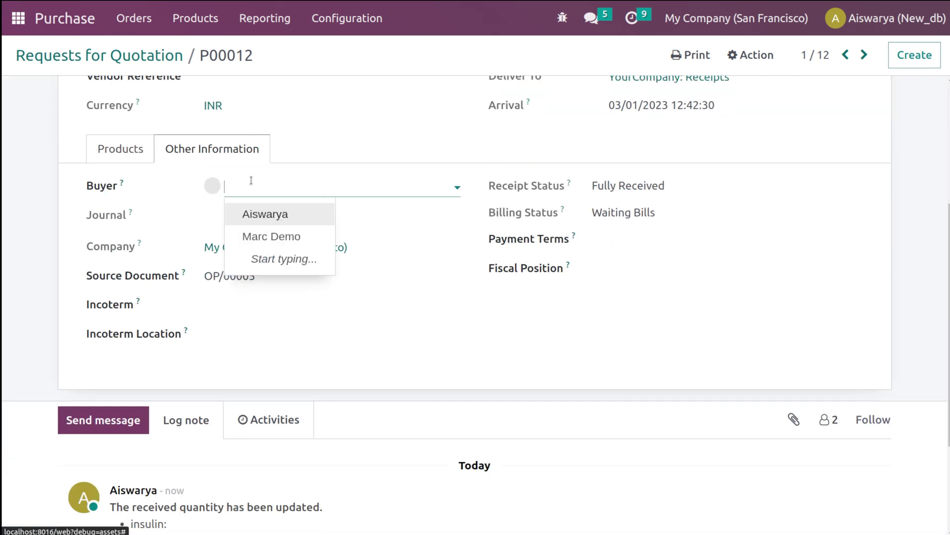
{"action": "left_click", "coordinate": [314, 212]}
{"action": "left_click_drag", "start_coordinate": [249, 221], "coordinate": [245, 533]}
{"action": "left_click", "coordinate": [358, 269]}
{"action": "scroll", "coordinate": [359, 271], "scroll_direction": "up", "scroll_amount": 5}
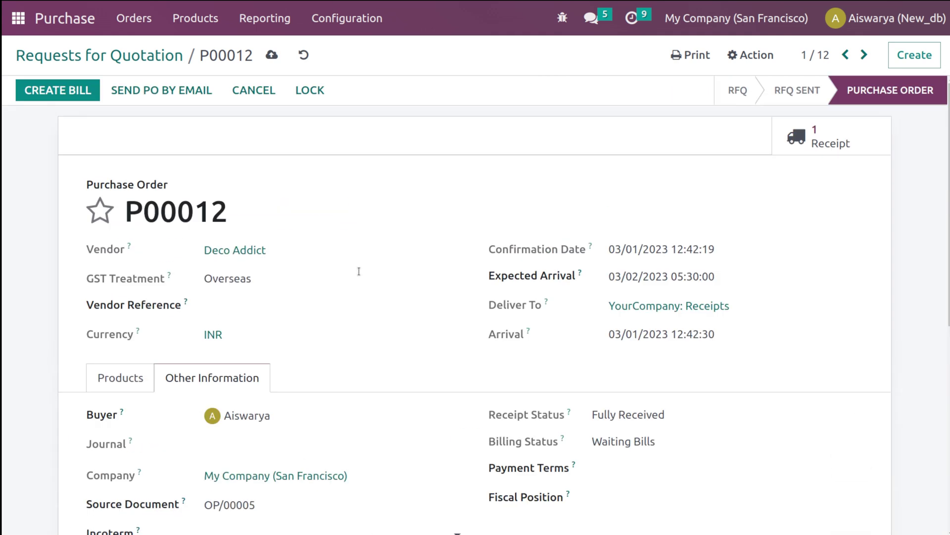
{"action": "left_click", "coordinate": [64, 58]}
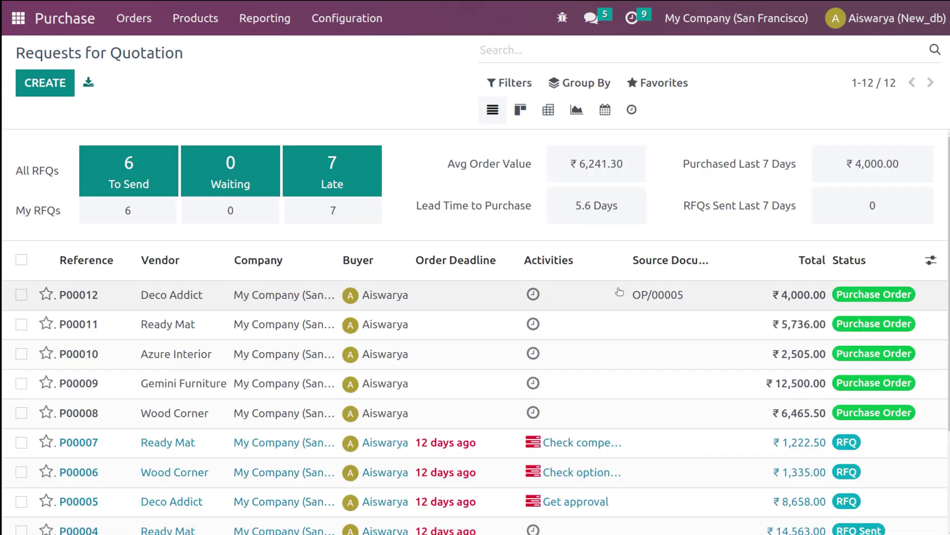
Step: Move to the Inventory app's product list and open Corner Desk Right Sit
{"action": "left_click", "coordinate": [531, 325]}
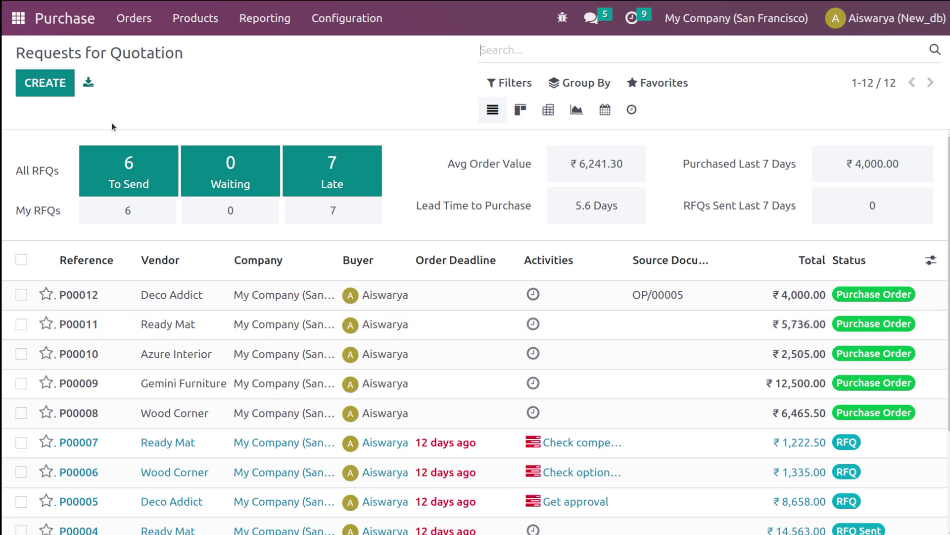
{"action": "left_click", "coordinate": [18, 31]}
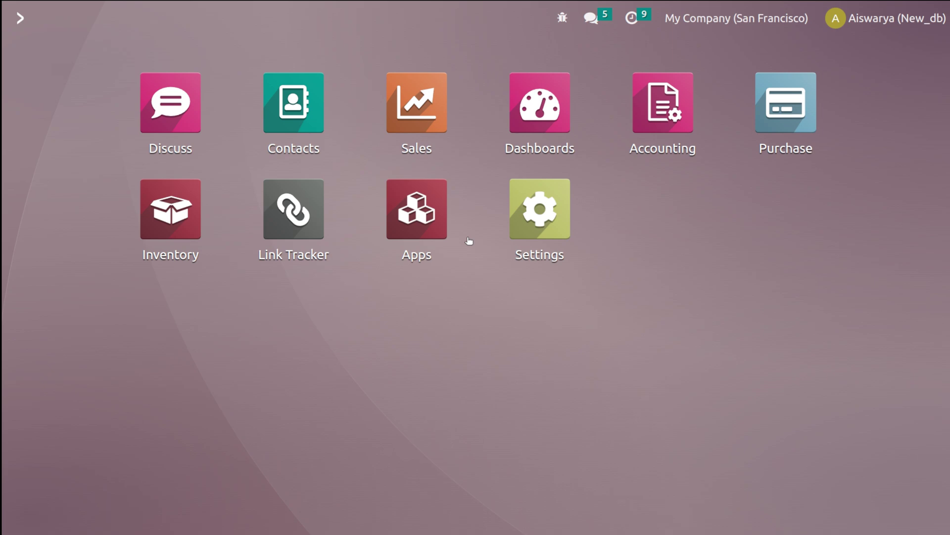
{"action": "left_click", "coordinate": [153, 232]}
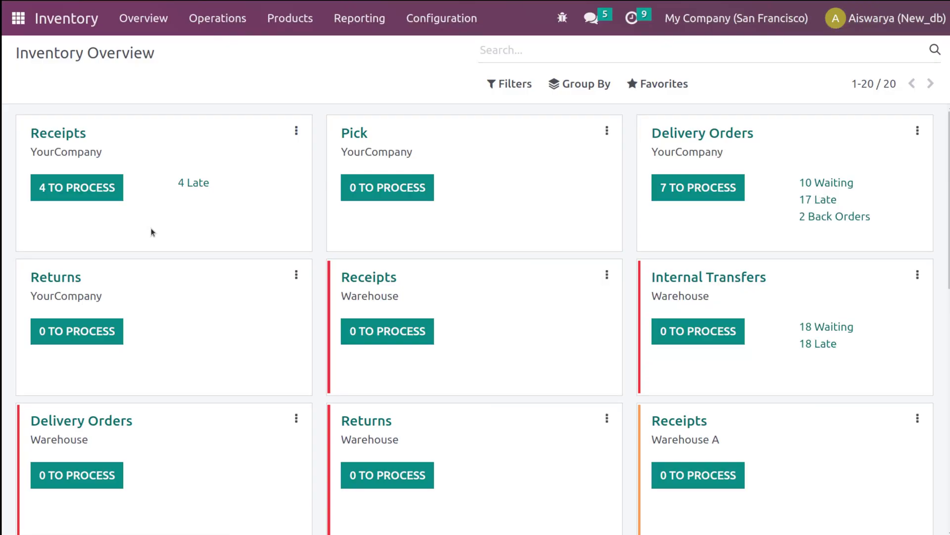
{"action": "left_click", "coordinate": [276, 32]}
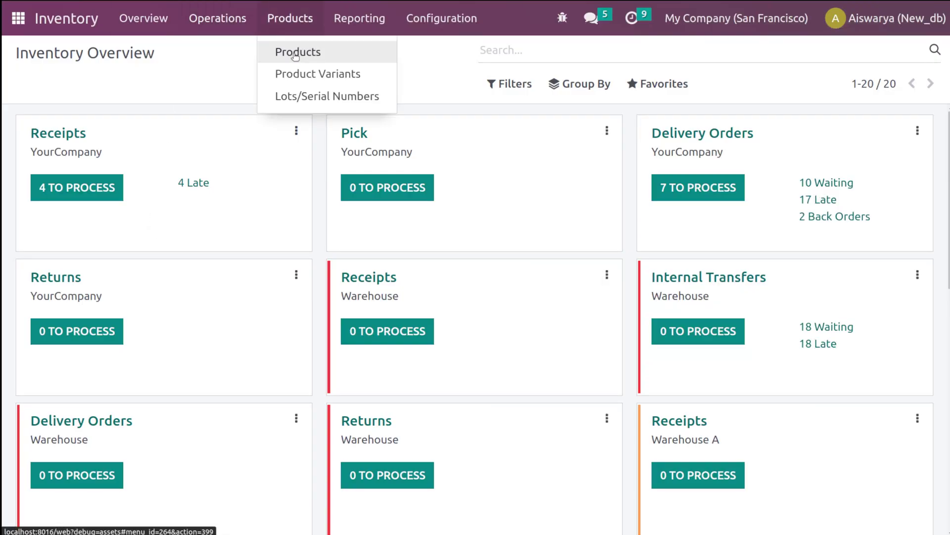
{"action": "left_click", "coordinate": [292, 52]}
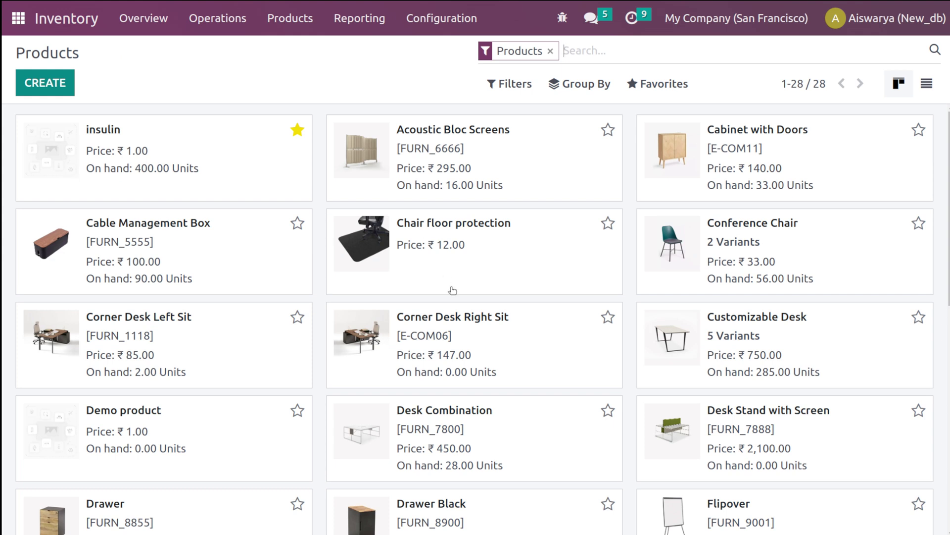
{"action": "left_click", "coordinate": [497, 358]}
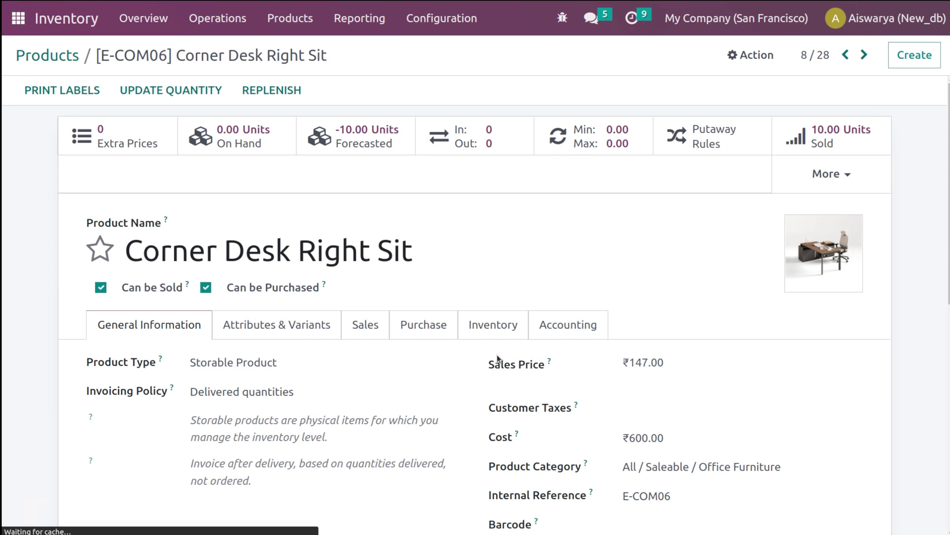
{"action": "scroll", "coordinate": [297, 165], "scroll_direction": "down", "scroll_amount": 2}
{"action": "scroll", "coordinate": [299, 164], "scroll_direction": "up", "scroll_amount": 2}
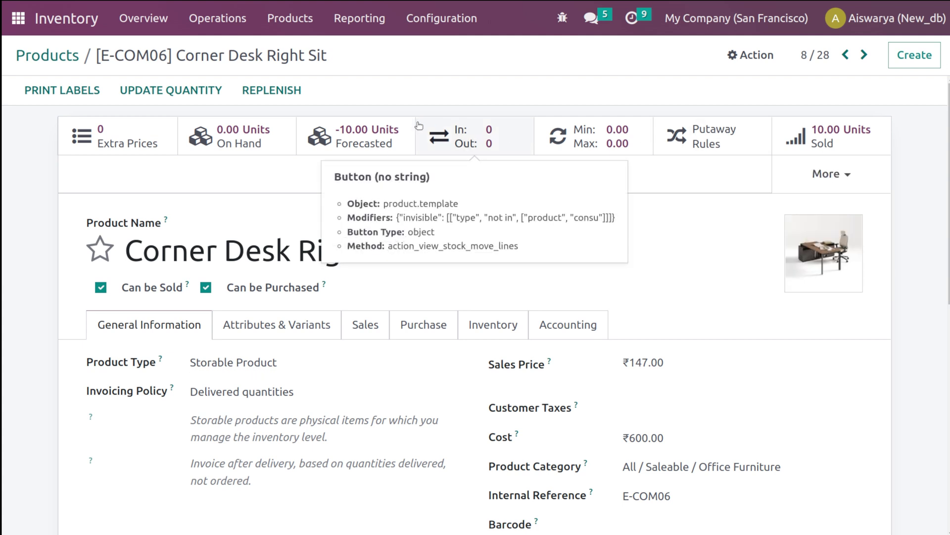
Step: Set Corner Desk Right Sit's reordering rule to Min 50, Max 100, Multiple 2 and save
{"action": "left_click", "coordinate": [595, 148]}
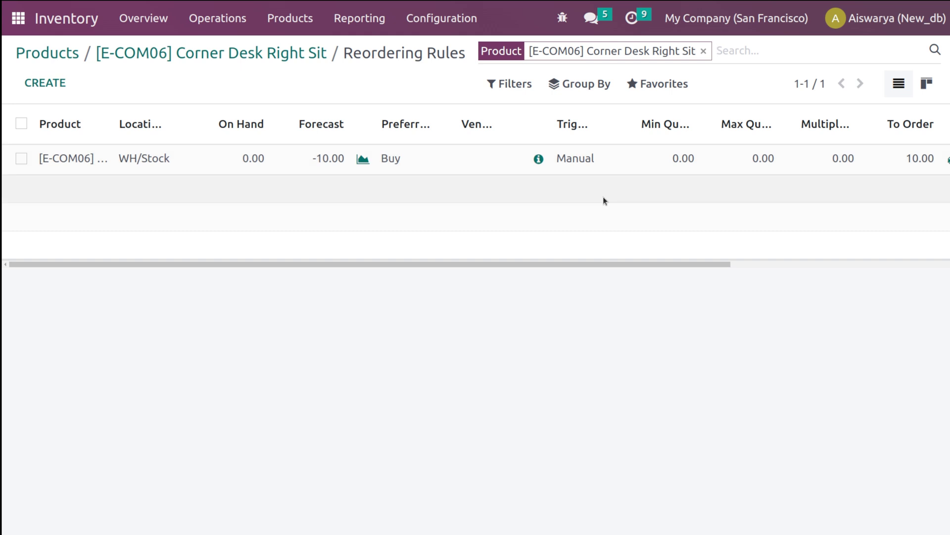
{"action": "scroll", "coordinate": [676, 188], "scroll_direction": "right", "scroll_amount": 5}
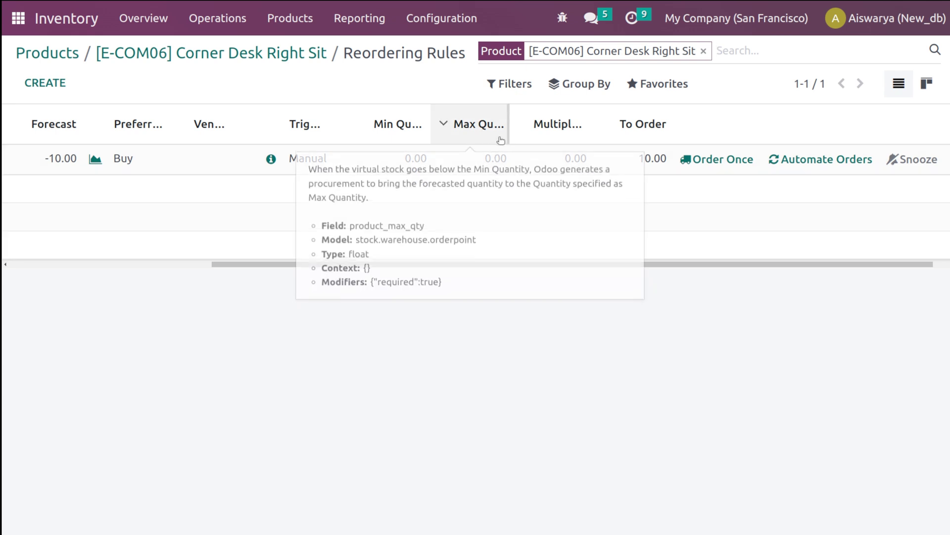
{"action": "left_click", "coordinate": [417, 158]}
{"action": "type", "text": "50"}
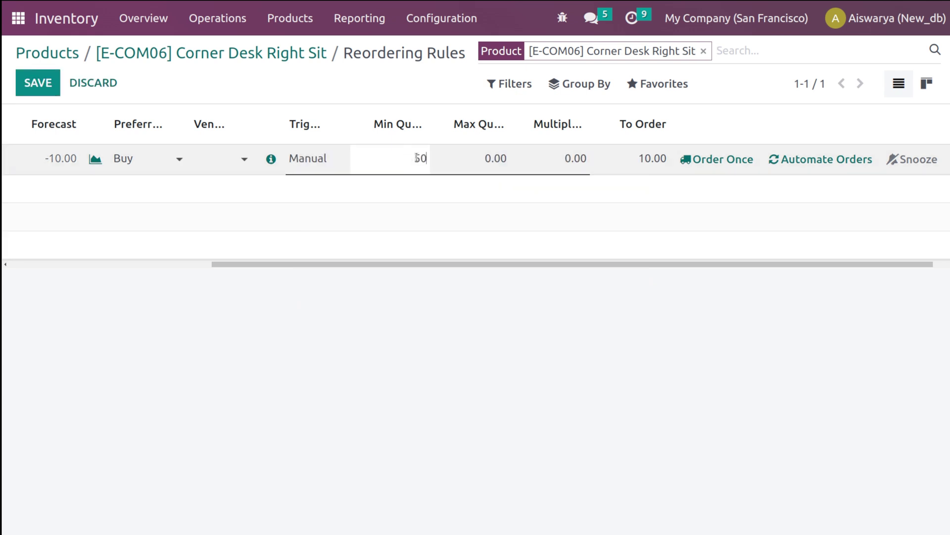
{"action": "left_click", "coordinate": [503, 154]}
{"action": "type", "text": "100"}
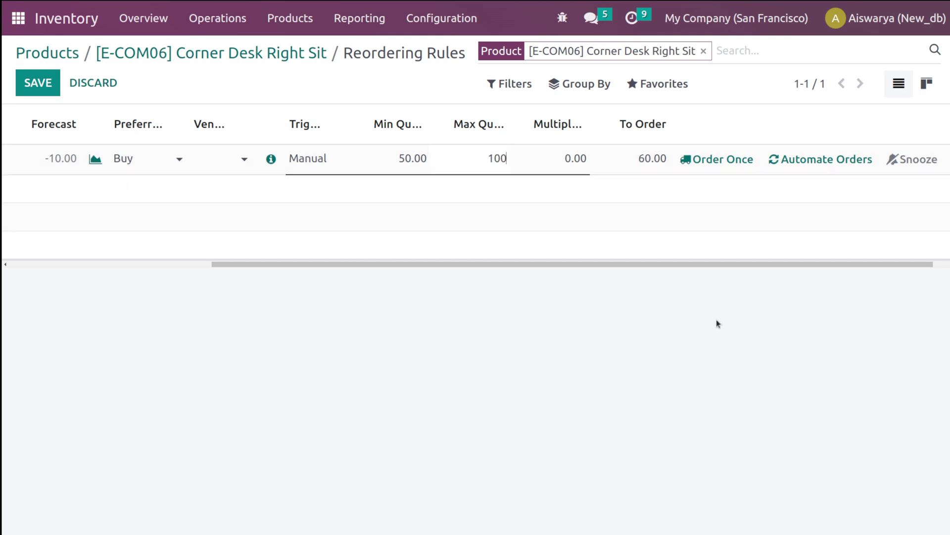
{"action": "left_click", "coordinate": [581, 158]}
{"action": "double_click", "coordinate": [581, 158]}
{"action": "type", "text": "2"}
{"action": "key", "text": "Tab"}
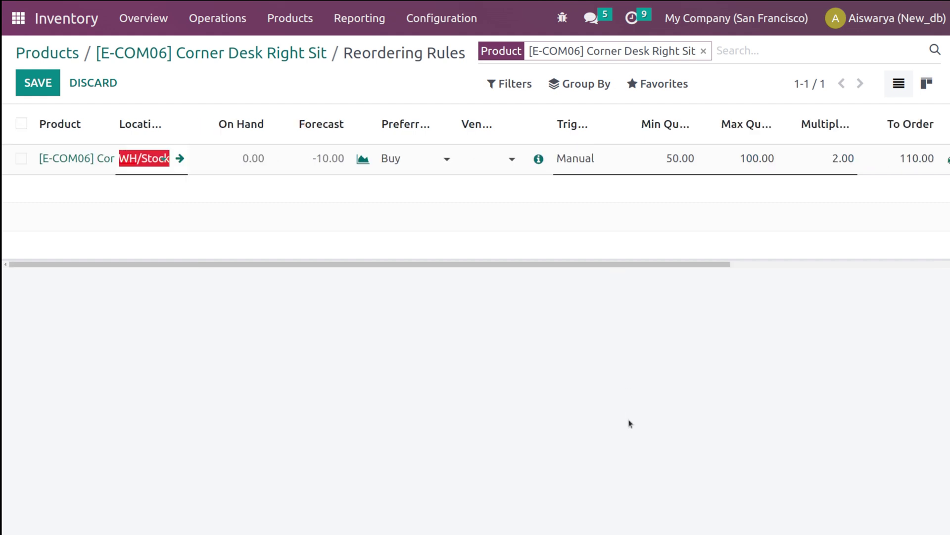
{"action": "left_click", "coordinate": [630, 423]}
Step: Review the rule's trigger and save it with the trigger left on Manual
{"action": "scroll", "coordinate": [570, 141], "scroll_direction": "right", "scroll_amount": 3}
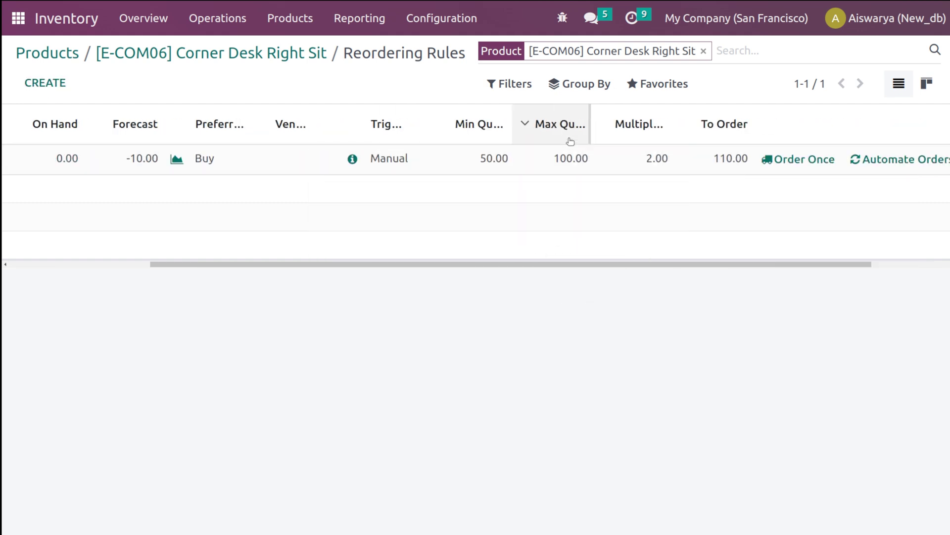
{"action": "scroll", "coordinate": [570, 142], "scroll_direction": "right", "scroll_amount": 2}
{"action": "left_click", "coordinate": [275, 165]}
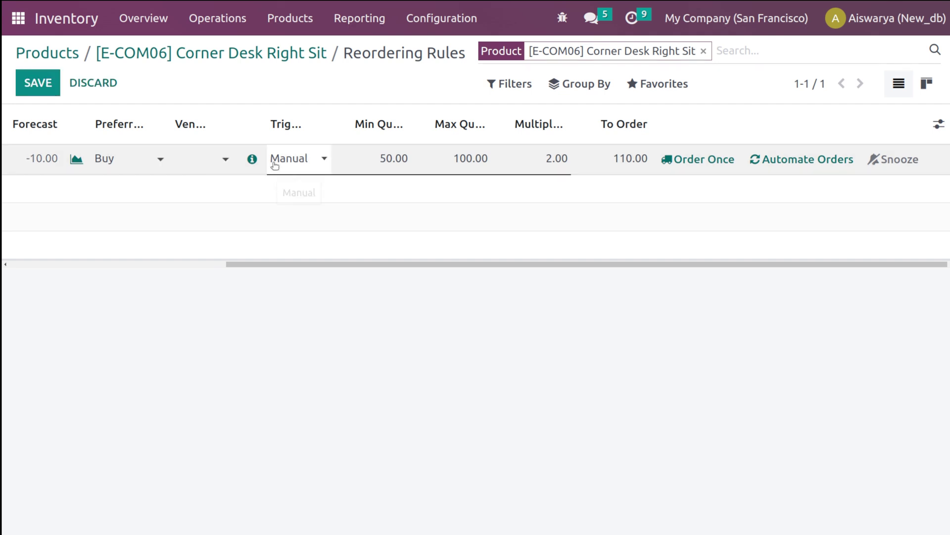
{"action": "left_click", "coordinate": [395, 381]}
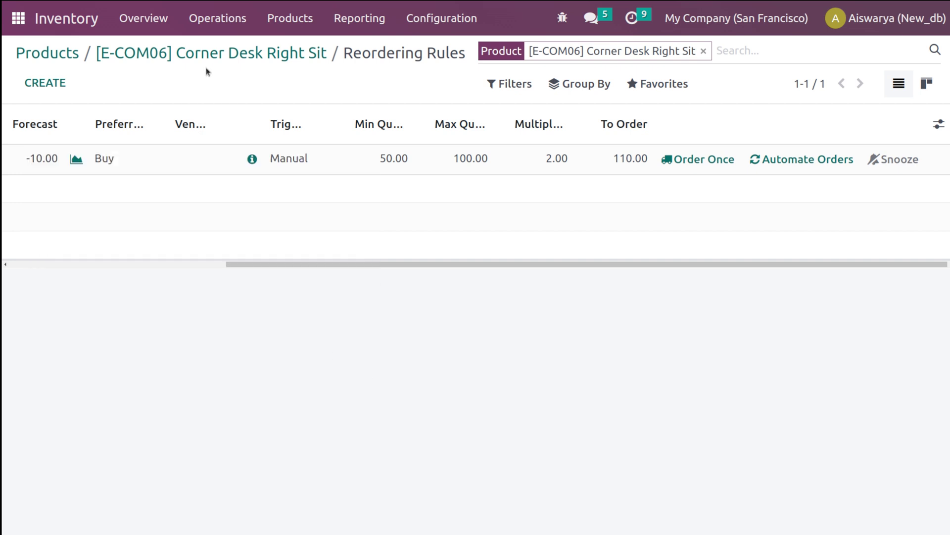
Step: Clear Replenishment's Not Snoozed and To Reorder filters, show only Manual-trigger rules, then return to Products
{"action": "left_click", "coordinate": [184, 53]}
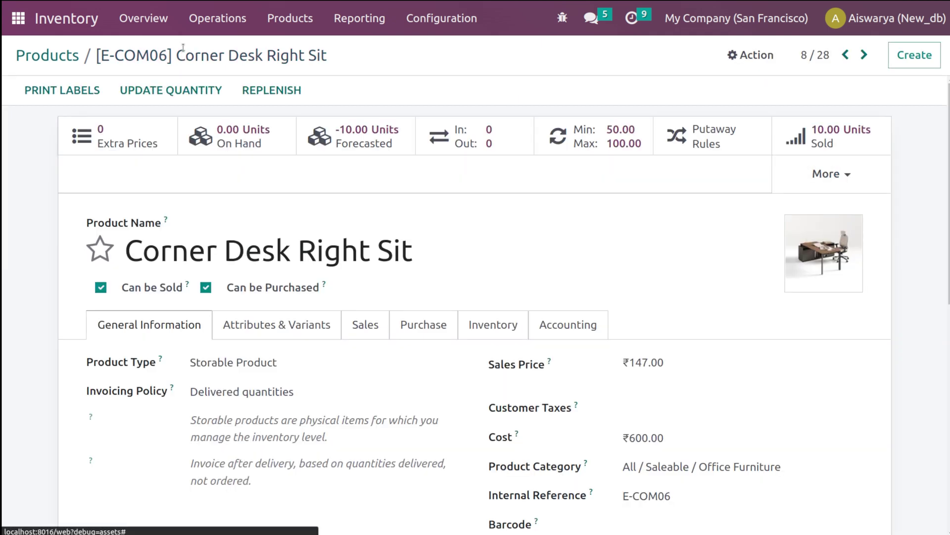
{"action": "left_click", "coordinate": [234, 30]}
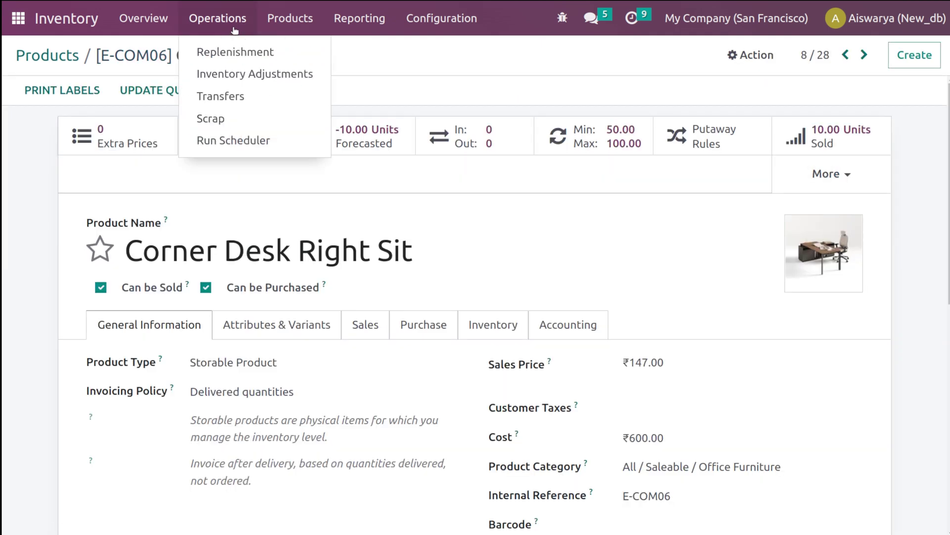
{"action": "left_click", "coordinate": [243, 51]}
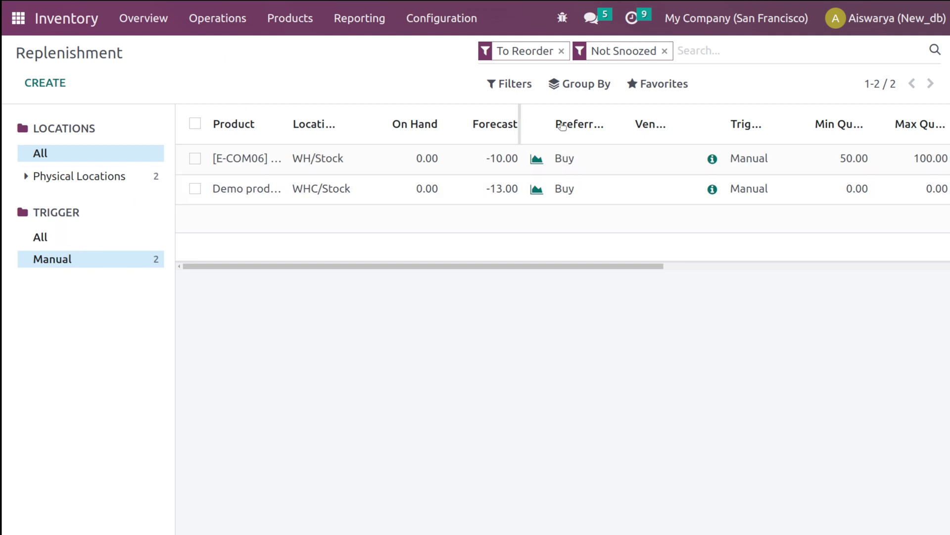
{"action": "left_click", "coordinate": [665, 51]}
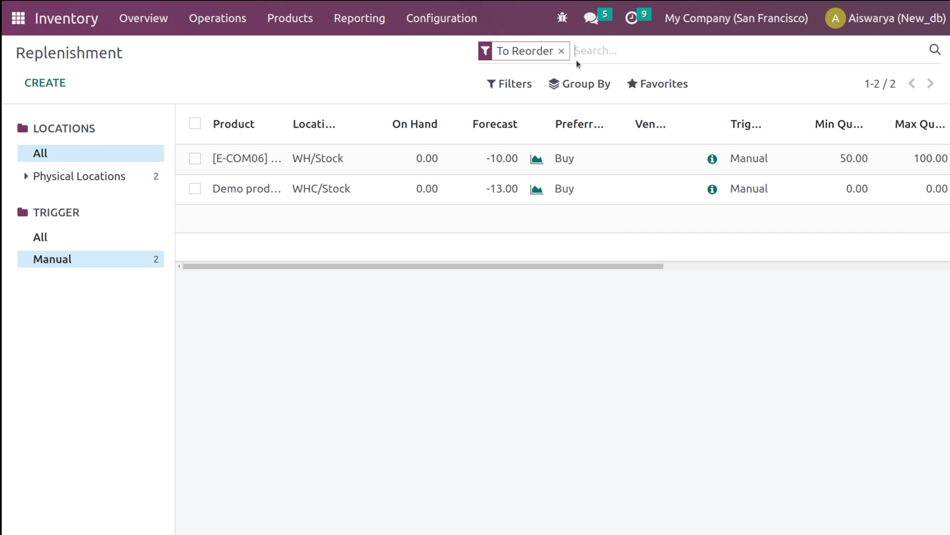
{"action": "left_click", "coordinate": [561, 51]}
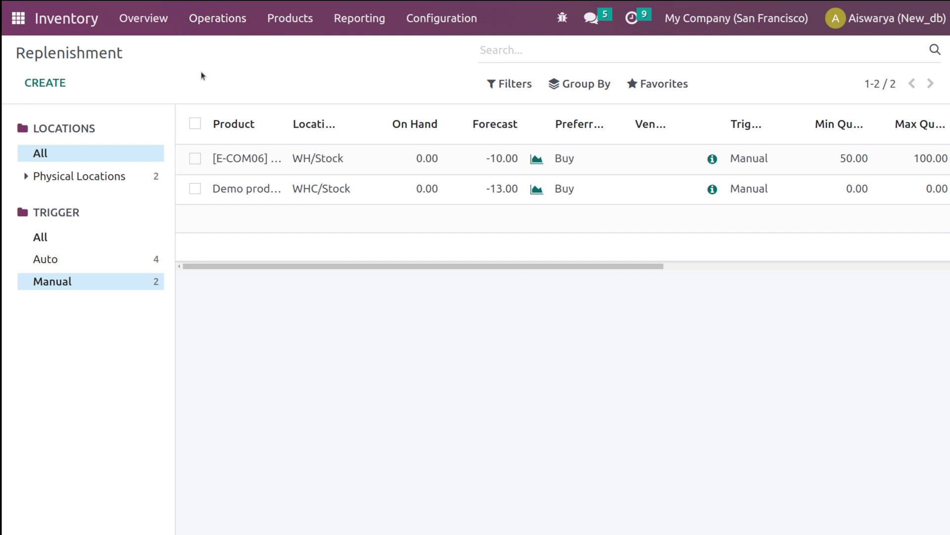
{"action": "key", "text": "F5"}
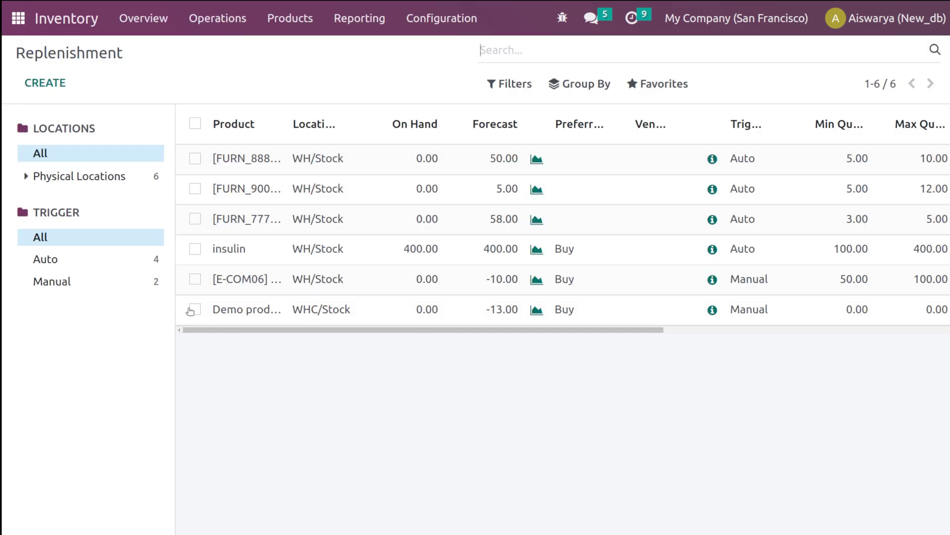
{"action": "left_click", "coordinate": [112, 280]}
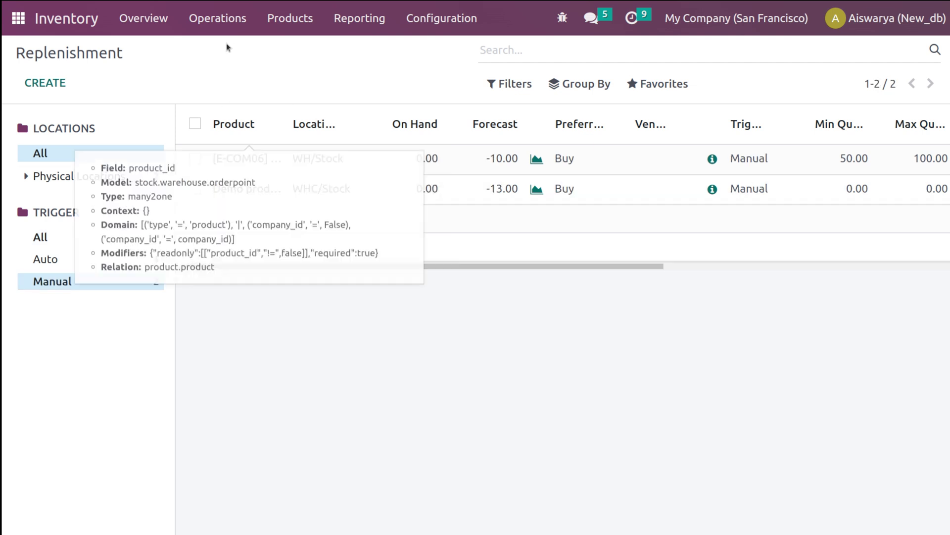
{"action": "left_click", "coordinate": [290, 18]}
{"action": "left_click", "coordinate": [307, 54]}
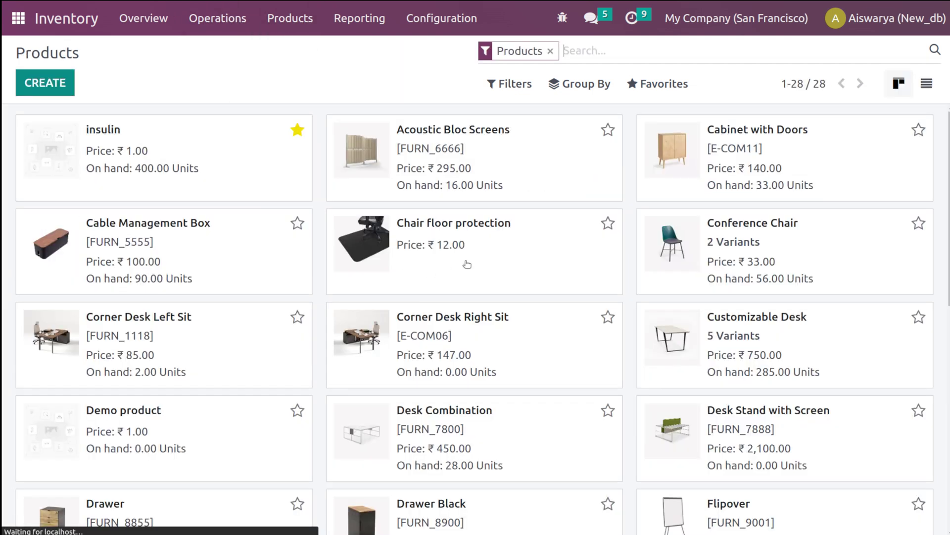
Step: Inspect Corner Desk Right Sit's reordering rule, leaving its vendor unchanged, and return to the product
{"action": "left_click", "coordinate": [450, 249]}
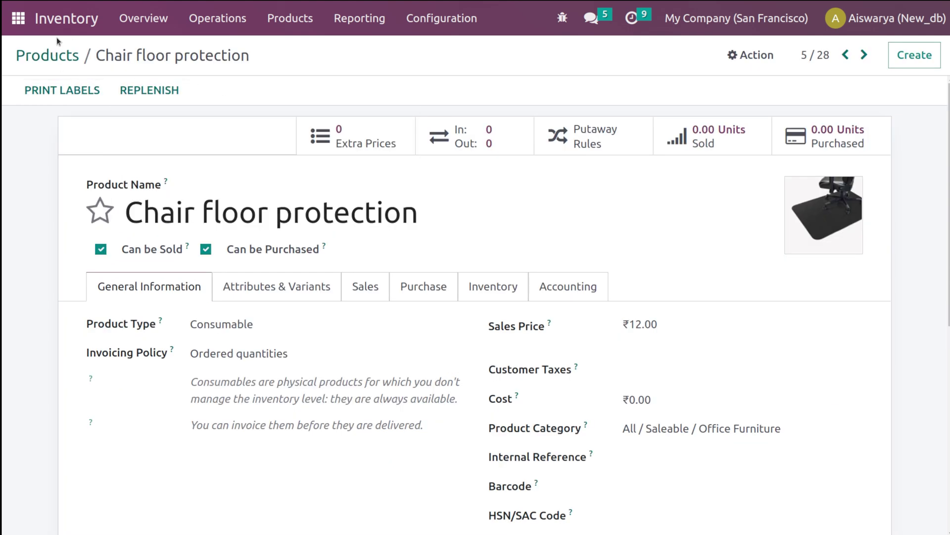
{"action": "left_click", "coordinate": [68, 65]}
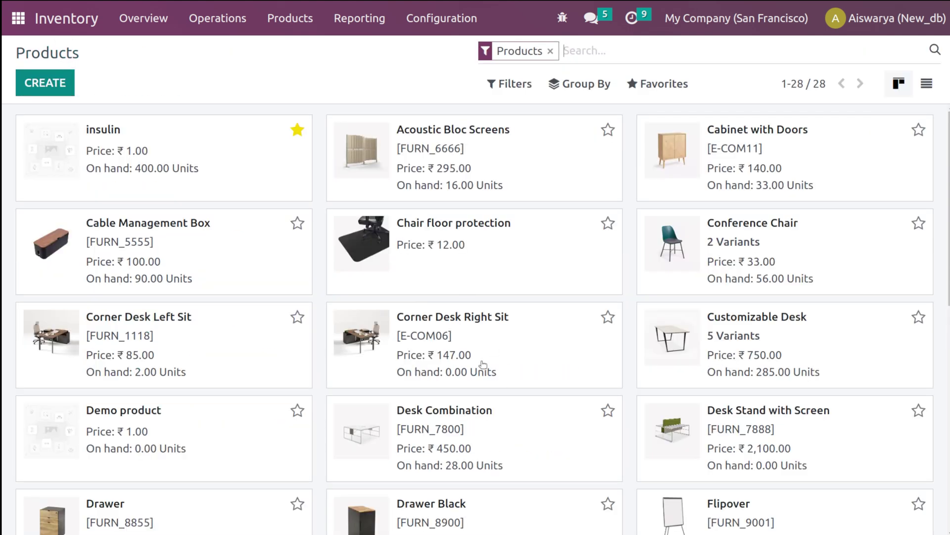
{"action": "left_click", "coordinate": [470, 353]}
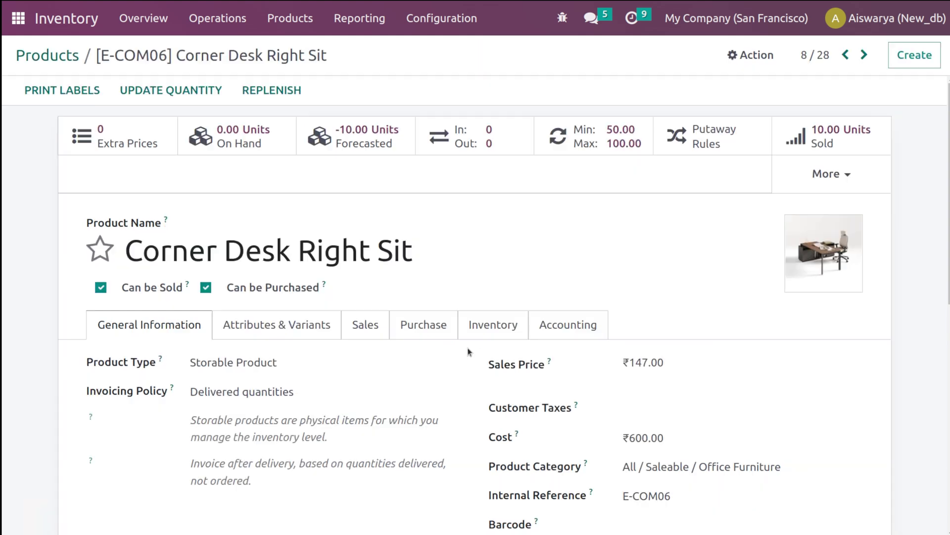
{"action": "left_click", "coordinate": [602, 141]}
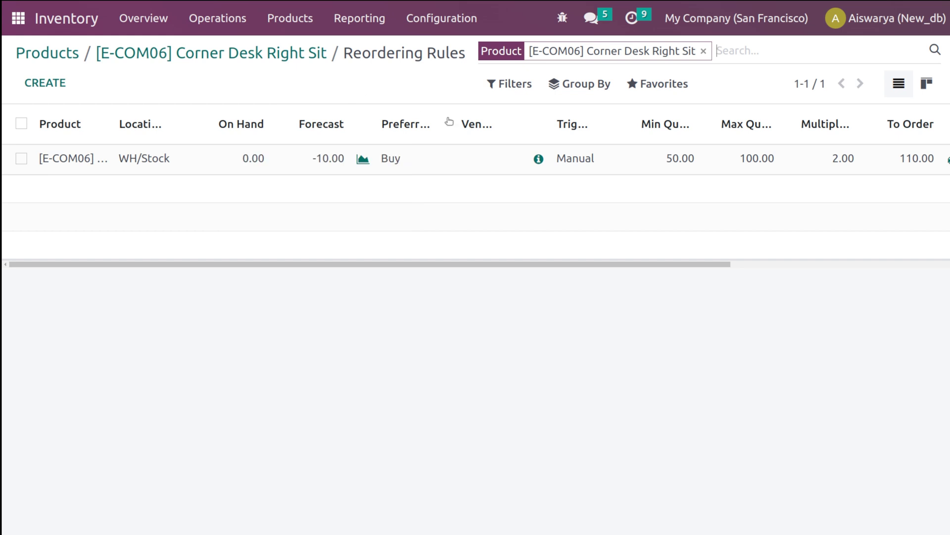
{"action": "left_click", "coordinate": [487, 161]}
{"action": "left_click", "coordinate": [487, 162]}
{"action": "left_click", "coordinate": [487, 162]}
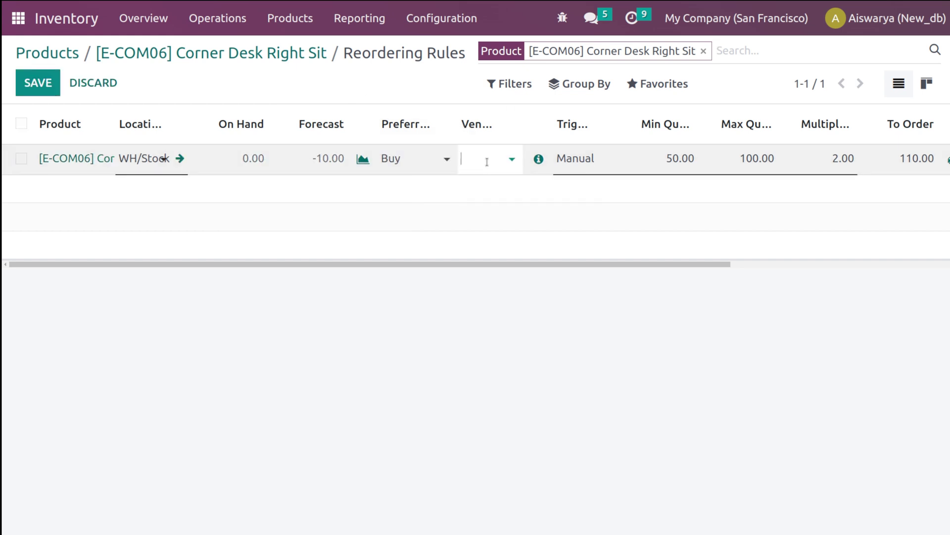
{"action": "left_click", "coordinate": [290, 51]}
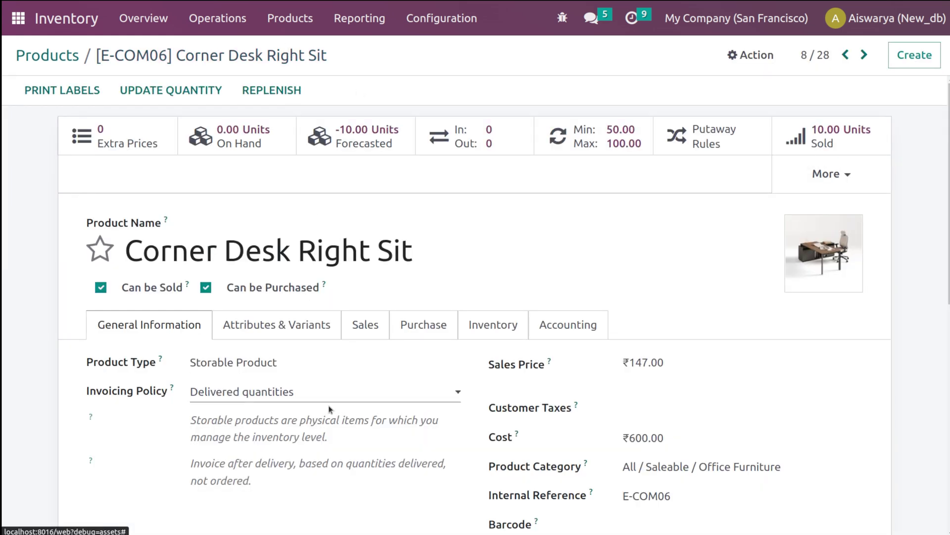
Step: Browse the product's Purchase, Sales and Inventory tabs, ending on vendor The Jackson Group at 145.00 USD
{"action": "scroll", "coordinate": [324, 410], "scroll_direction": "down", "scroll_amount": 3}
{"action": "left_click", "coordinate": [434, 163]}
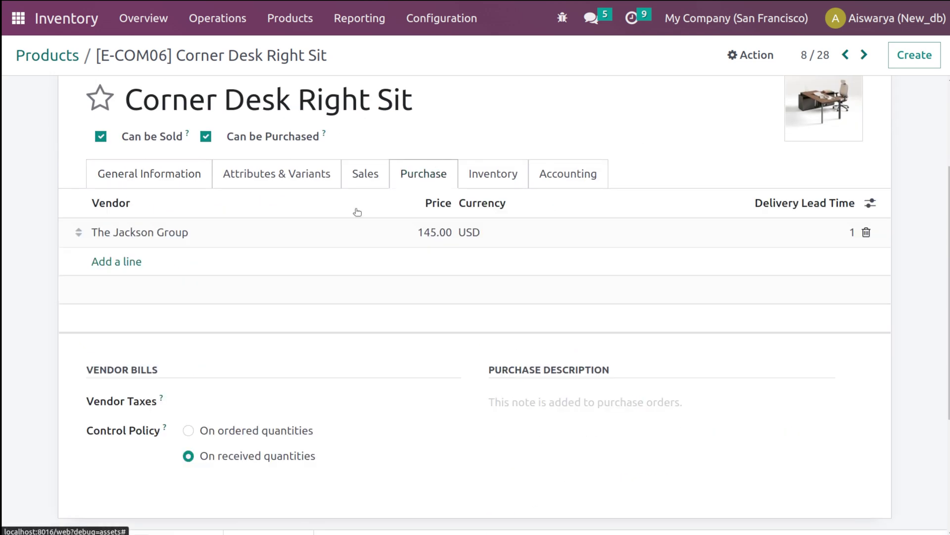
{"action": "left_click", "coordinate": [369, 173]}
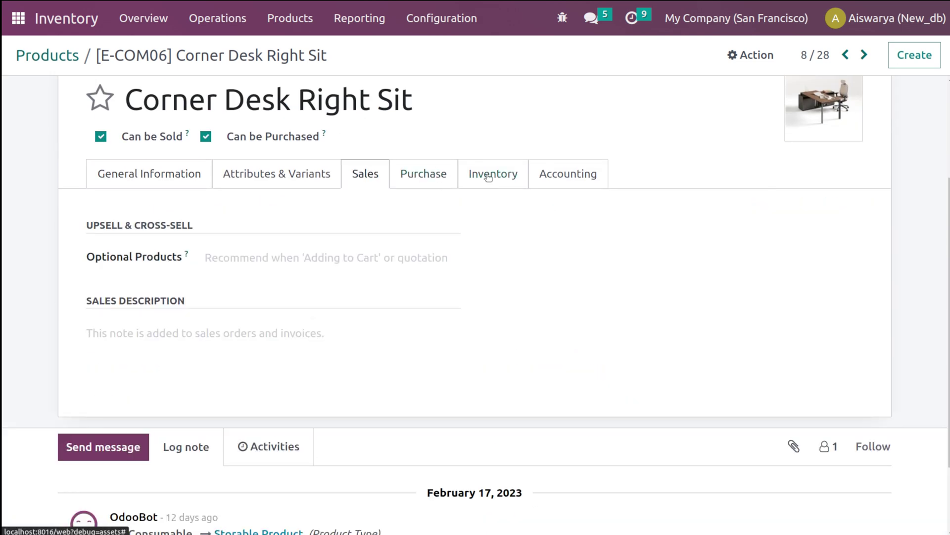
{"action": "left_click", "coordinate": [488, 177]}
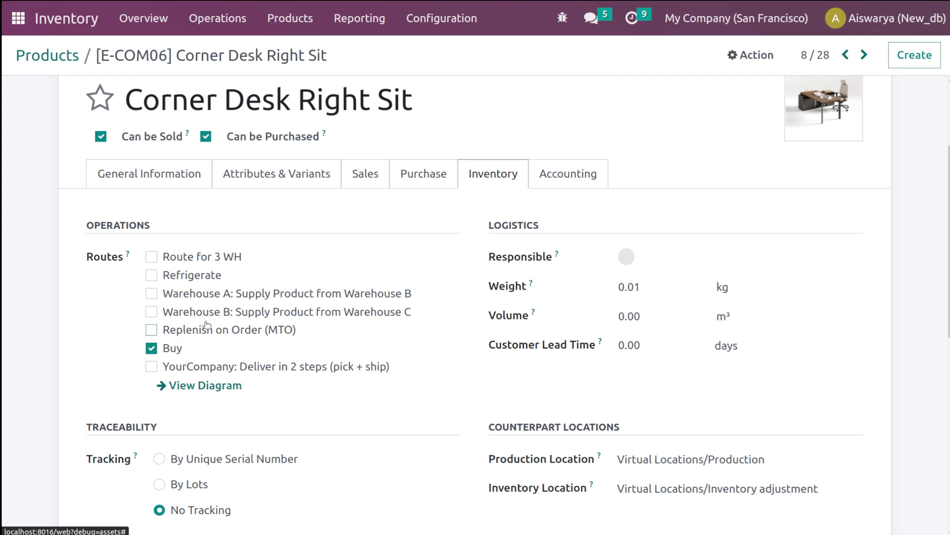
{"action": "left_click", "coordinate": [407, 171]}
{"action": "left_click", "coordinate": [366, 178]}
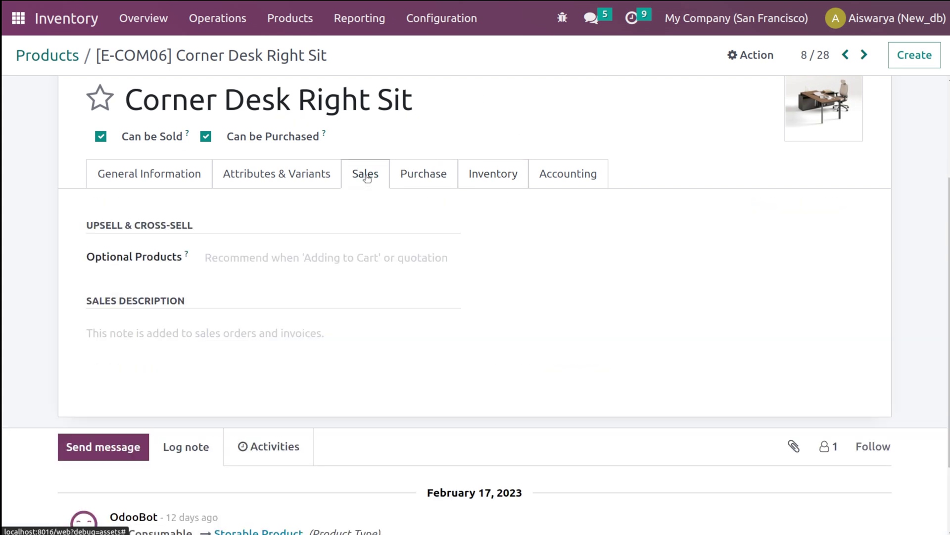
{"action": "left_click", "coordinate": [429, 185]}
{"action": "scroll", "coordinate": [431, 187], "scroll_direction": "up", "scroll_amount": 3}
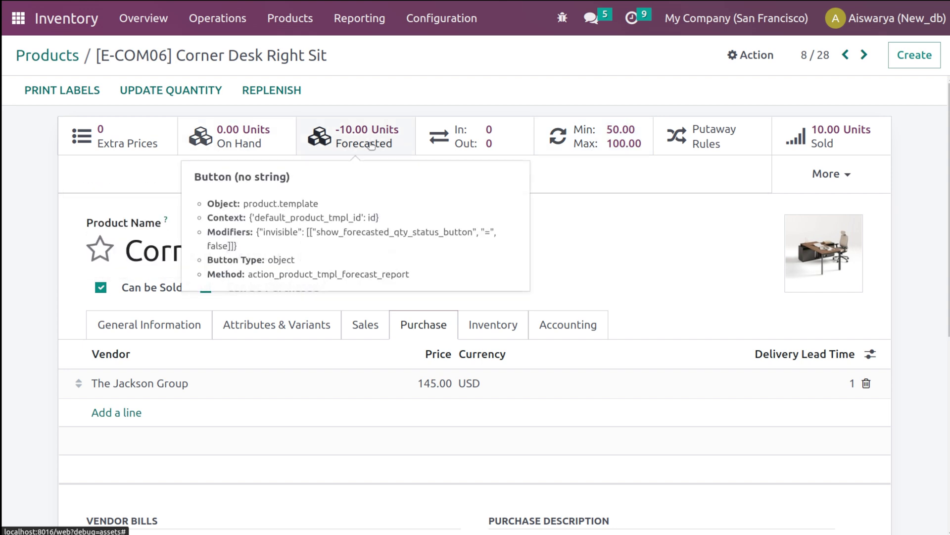
Step: In Replenishment, order the 110 Corner Desk Right Sit units once
{"action": "left_click", "coordinate": [56, 59]}
{"action": "left_click", "coordinate": [217, 25]}
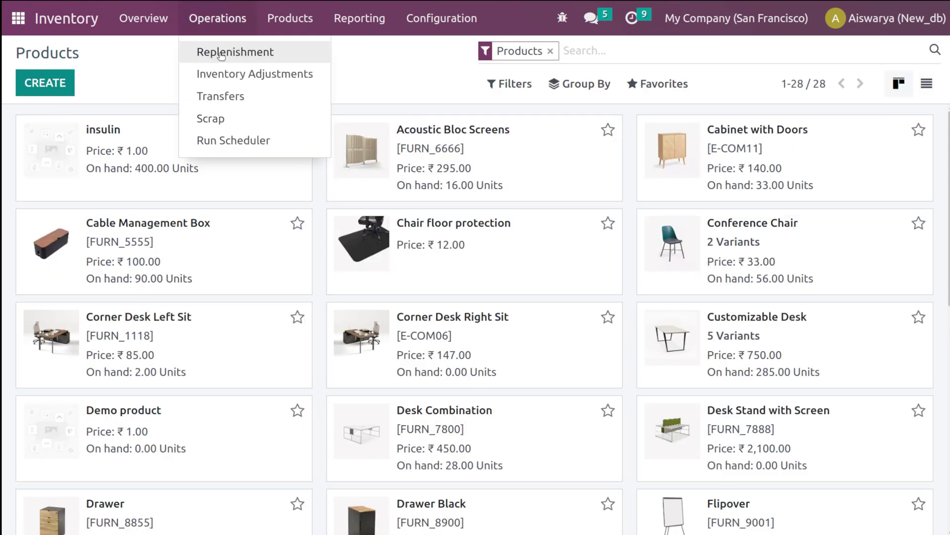
{"action": "left_click", "coordinate": [222, 54]}
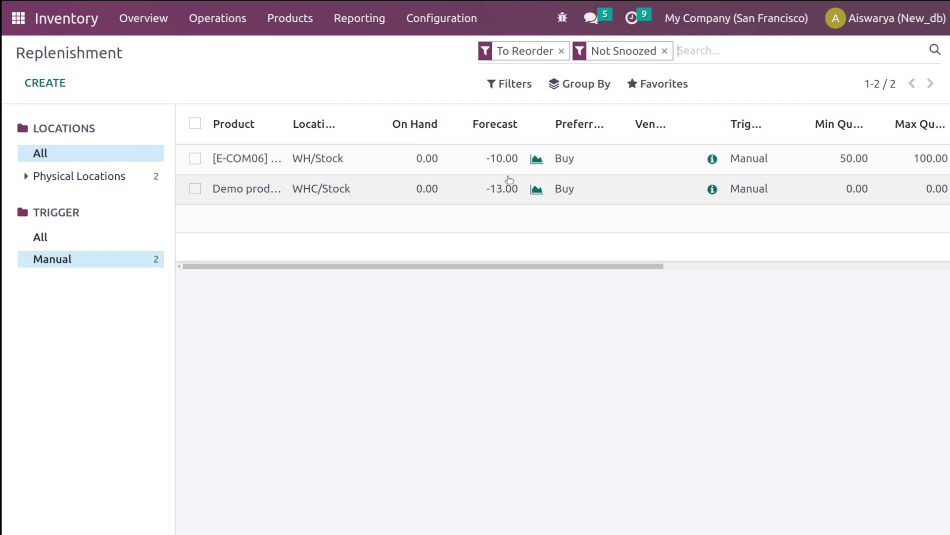
{"action": "scroll", "coordinate": [717, 167], "scroll_direction": "right", "scroll_amount": 5}
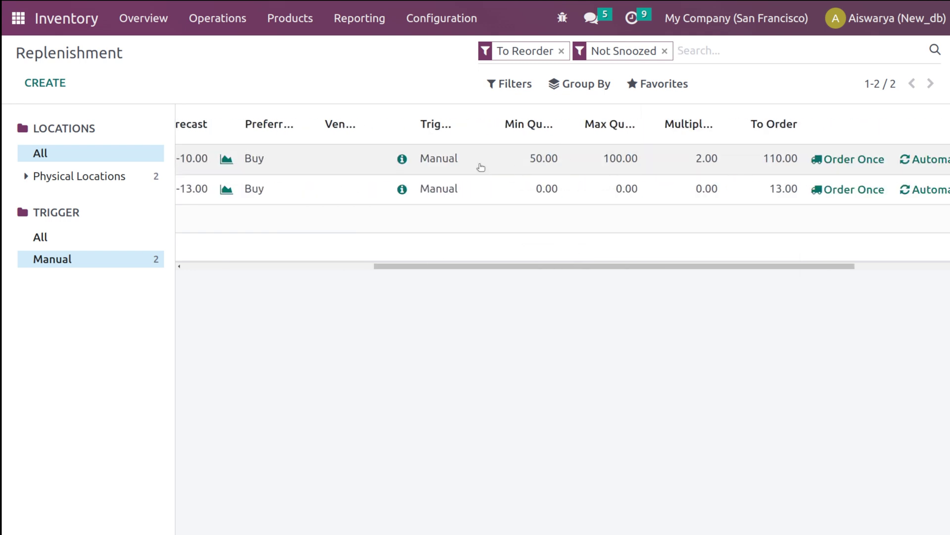
{"action": "scroll", "coordinate": [619, 157], "scroll_direction": "right", "scroll_amount": 3}
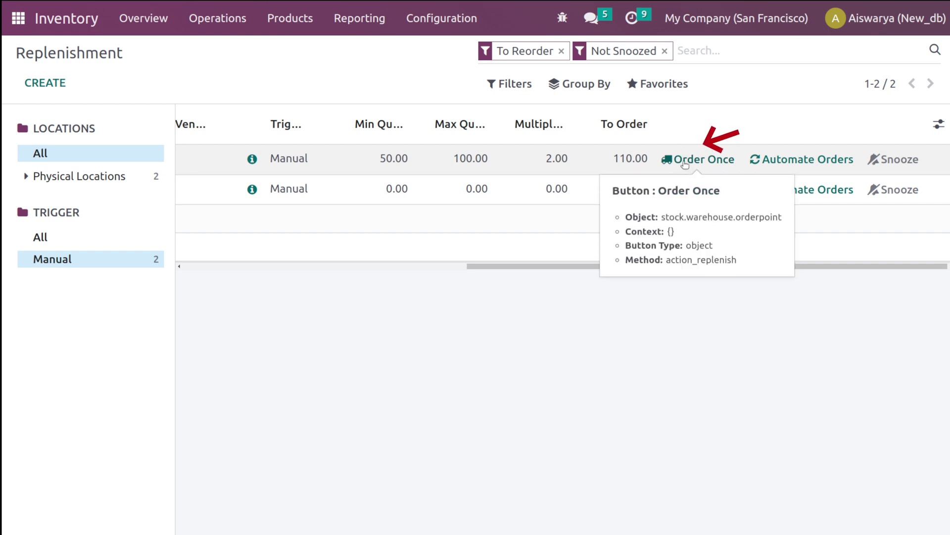
{"action": "left_click", "coordinate": [225, 32]}
{"action": "left_click", "coordinate": [225, 33]}
{"action": "left_click", "coordinate": [698, 159]}
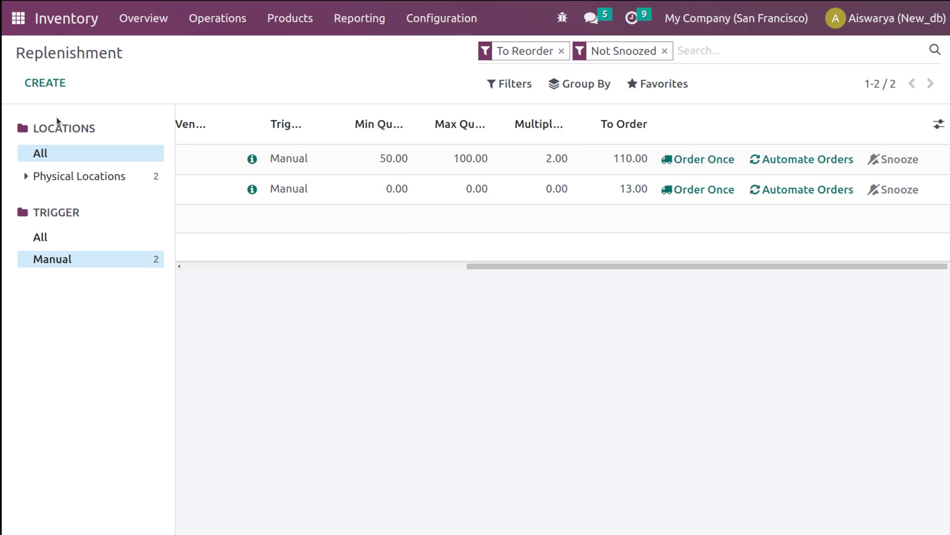
Step: Confirm RFQ P00013 as a purchase order in Odoo Purchase
{"action": "left_click", "coordinate": [4, 18]}
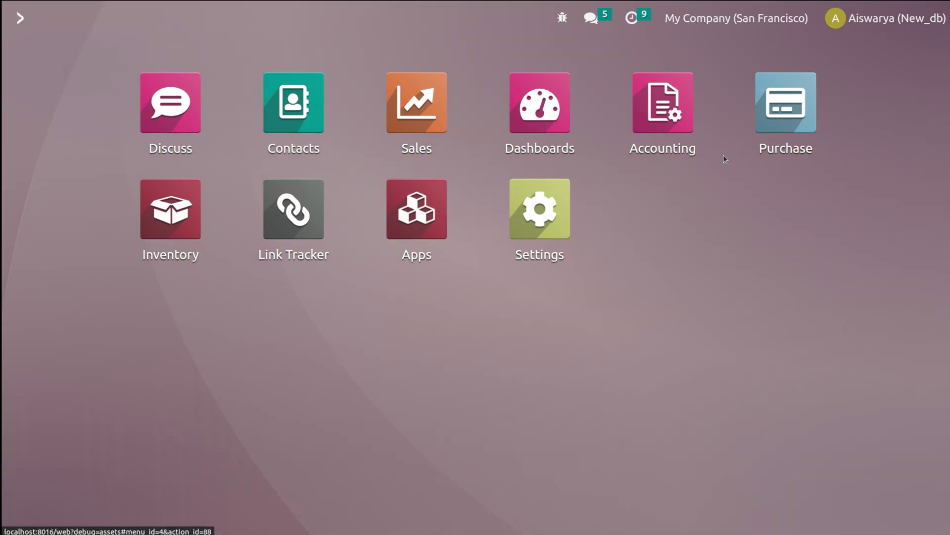
{"action": "left_click", "coordinate": [785, 99]}
{"action": "left_click", "coordinate": [186, 307]}
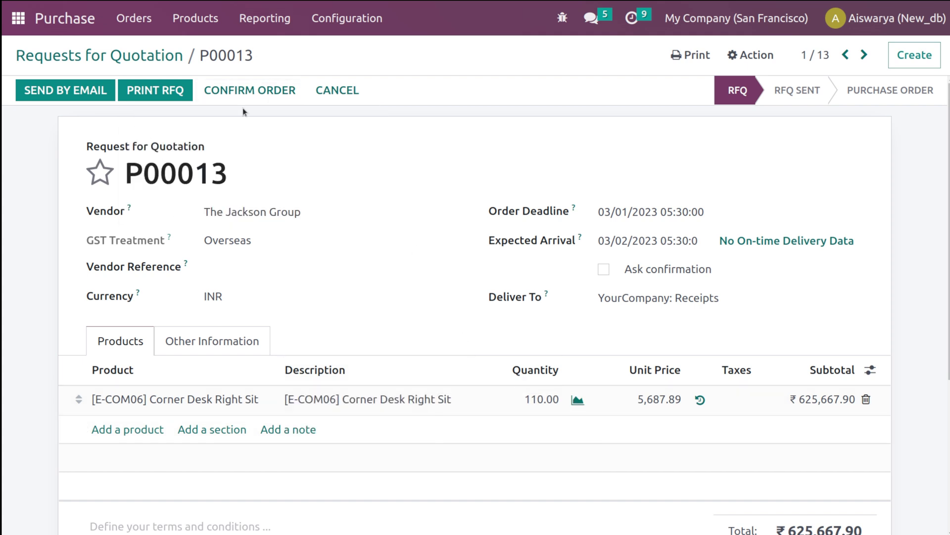
{"action": "left_click", "coordinate": [257, 89]}
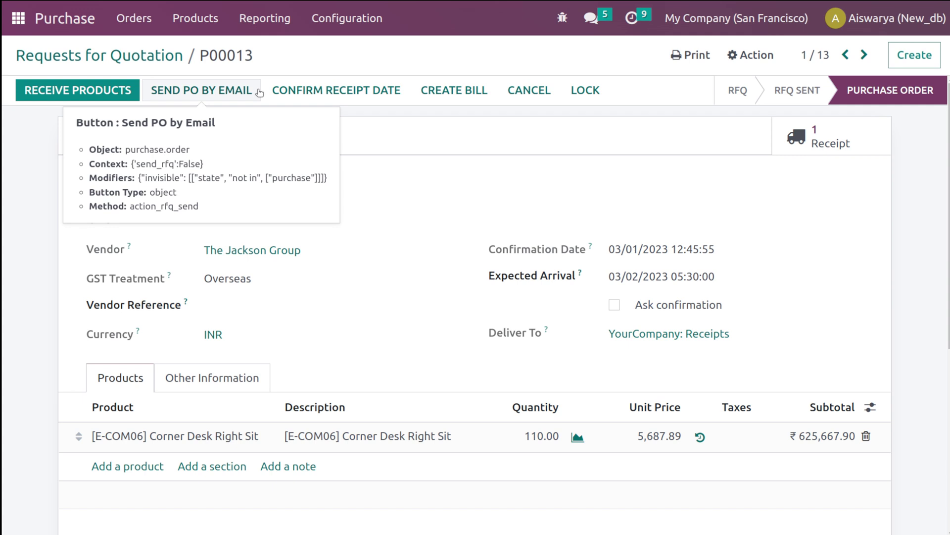
Step: Validate receipt WH/IN/00008, receiving all 110 desks into stock
{"action": "left_click", "coordinate": [86, 94]}
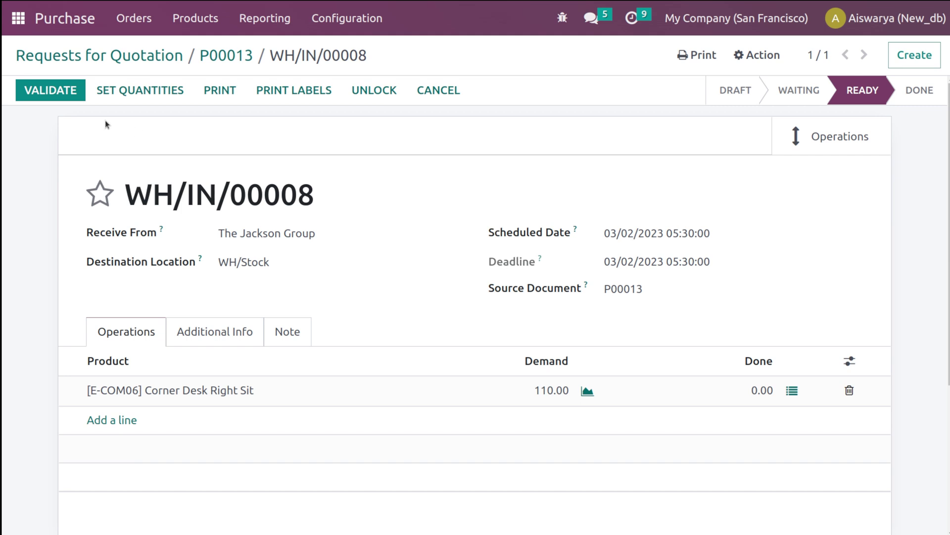
{"action": "left_click", "coordinate": [50, 91]}
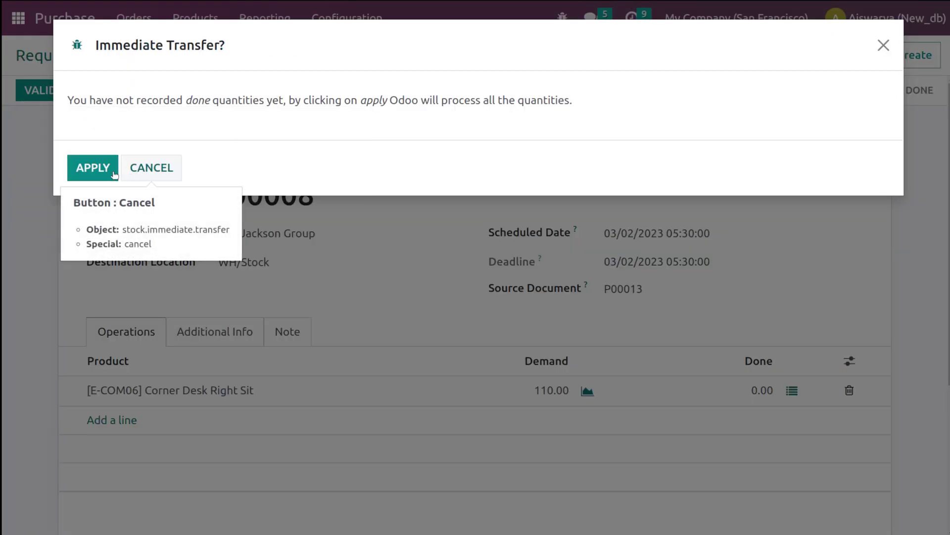
{"action": "left_click", "coordinate": [102, 171]}
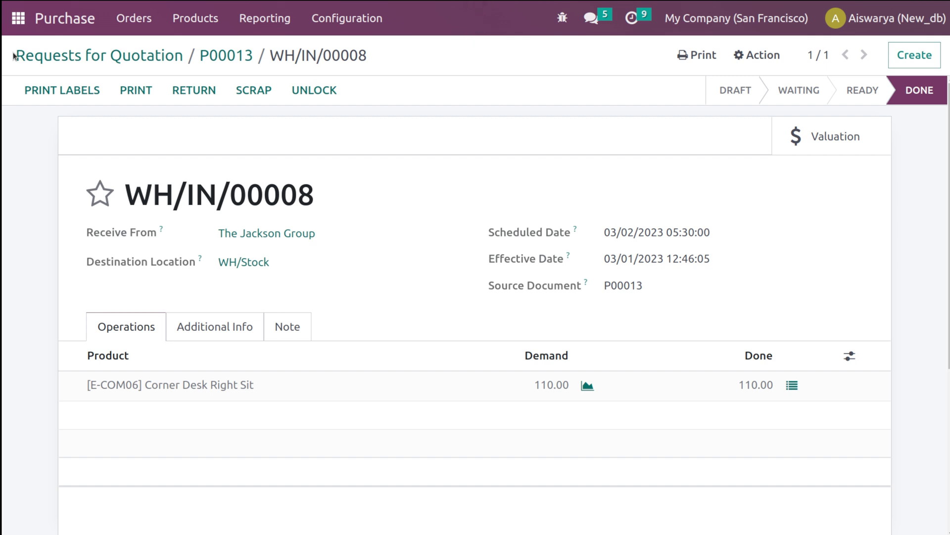
Step: Search all modules for 'manu' and install the Manufacturing app
{"action": "left_click", "coordinate": [19, 18]}
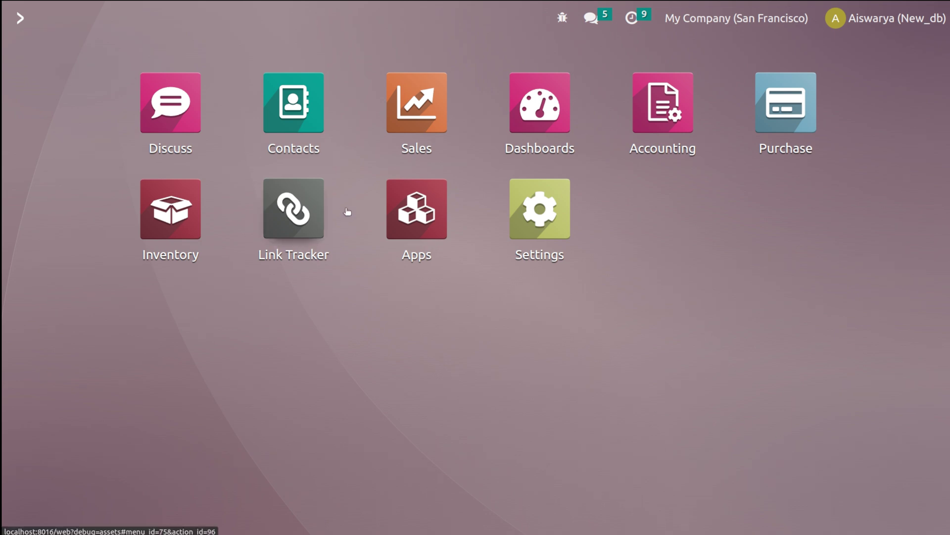
{"action": "left_click", "coordinate": [423, 227]}
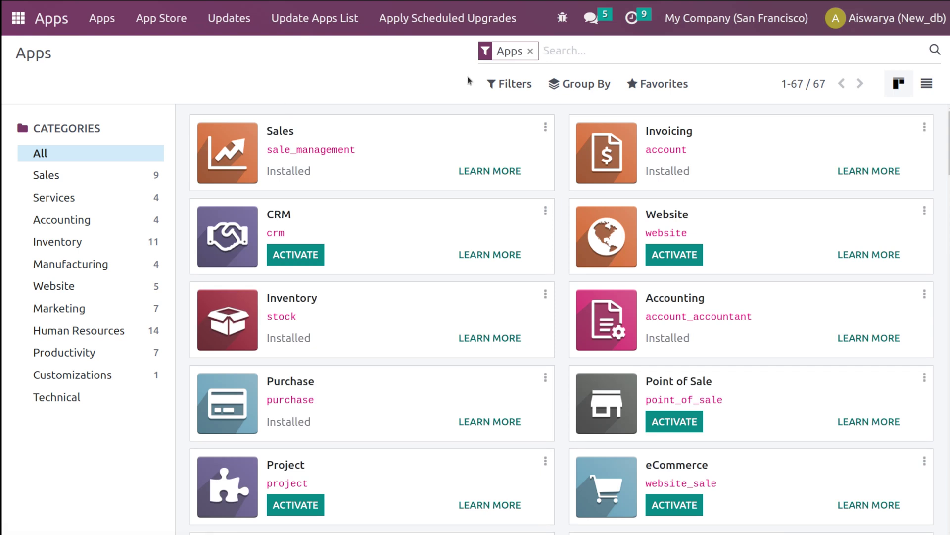
{"action": "key", "text": "BackSpace"}
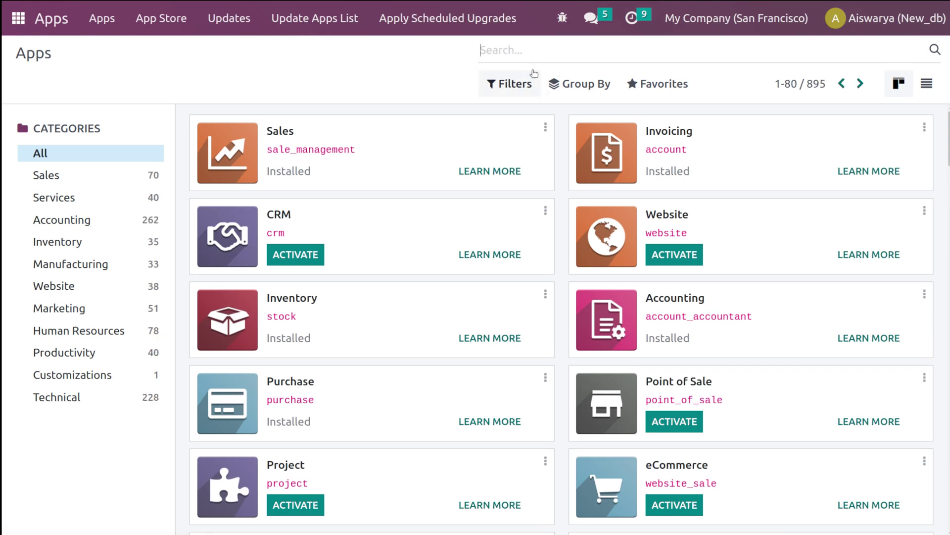
{"action": "type", "text": "manu"}
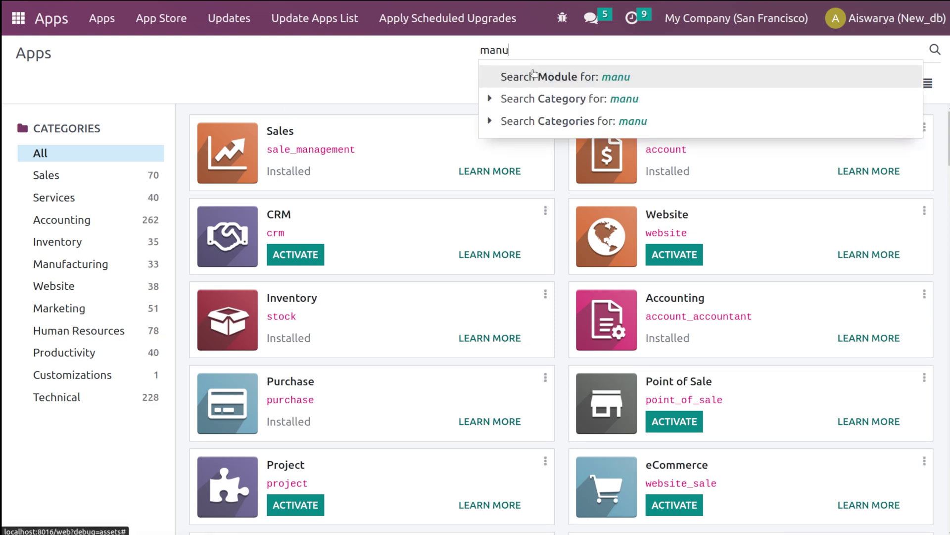
{"action": "left_click", "coordinate": [534, 75]}
{"action": "left_click", "coordinate": [290, 171]}
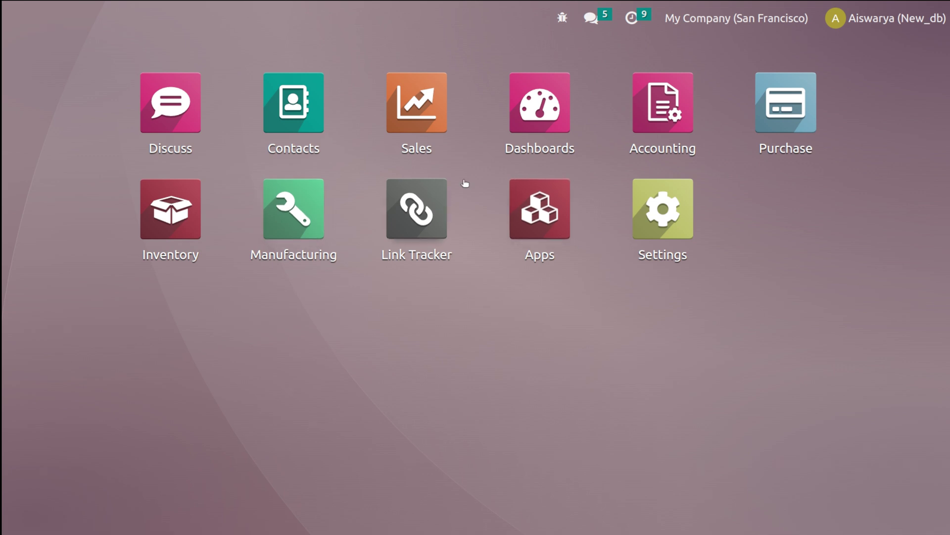
Step: Open the Demo product record in Inventory
{"action": "left_click", "coordinate": [174, 226]}
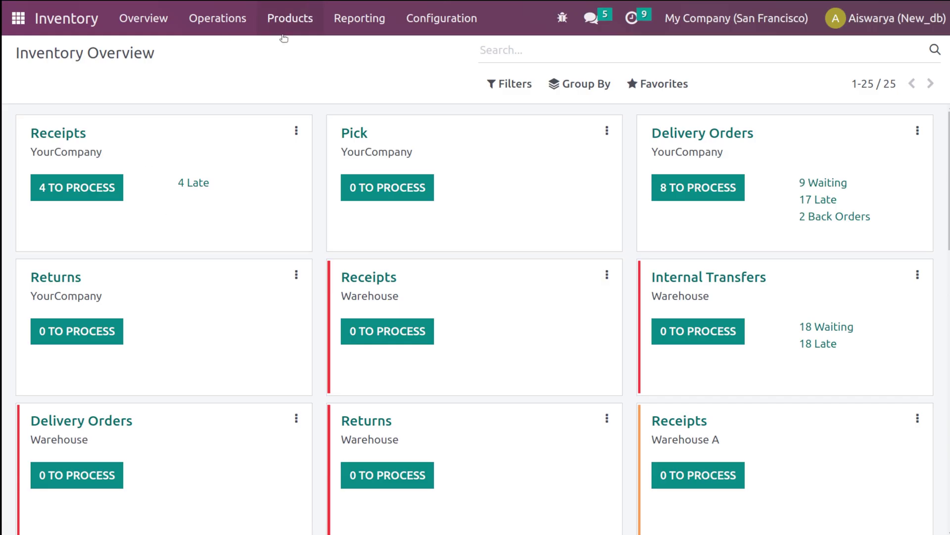
{"action": "left_click", "coordinate": [291, 20]}
{"action": "left_click", "coordinate": [291, 50]}
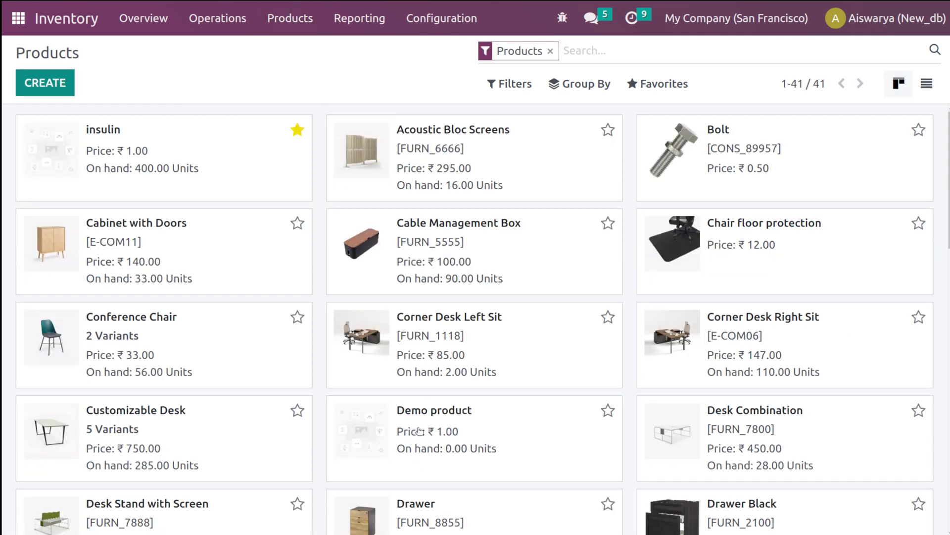
{"action": "left_click", "coordinate": [440, 460]}
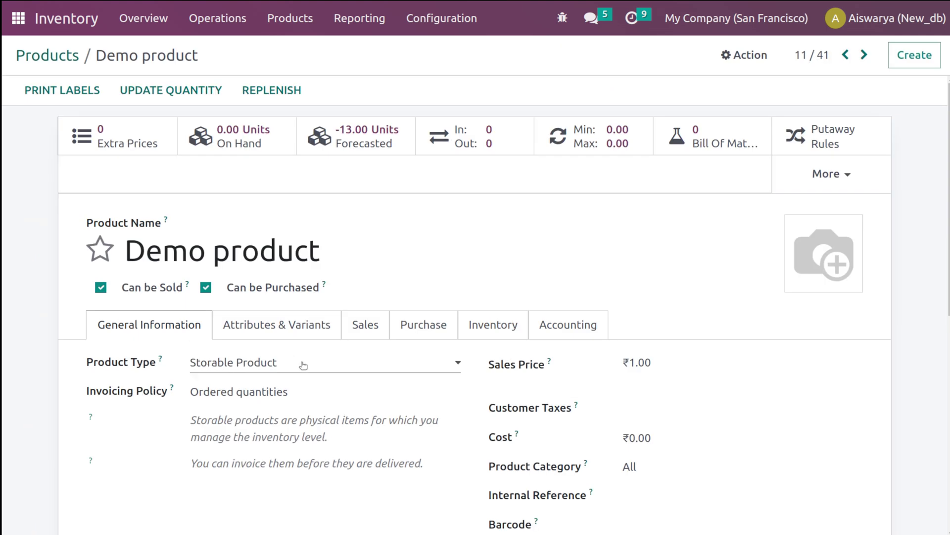
Step: Replace Demo product's Route for 3 WH and MTO routes with Manufacture, then view its reordering rules
{"action": "left_click", "coordinate": [436, 322]}
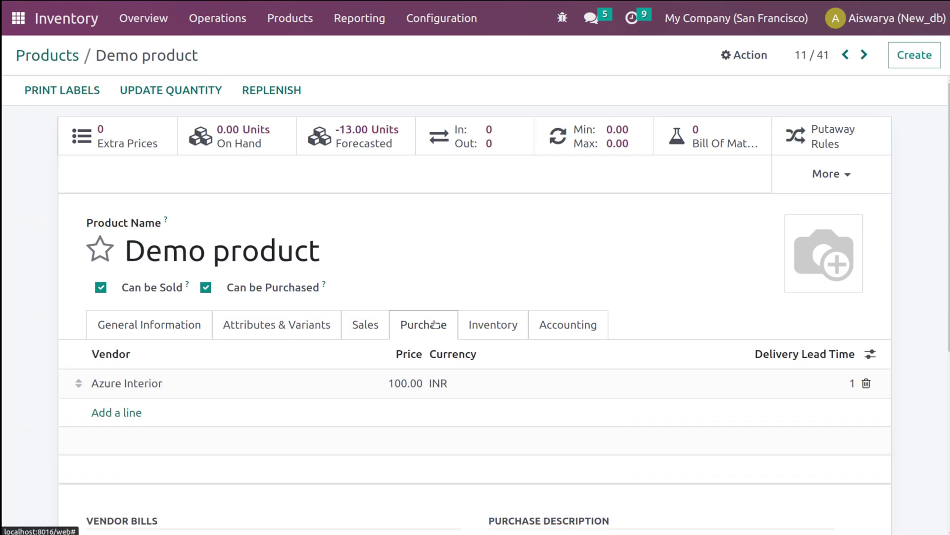
{"action": "left_click", "coordinate": [507, 331]}
{"action": "scroll", "coordinate": [507, 331], "scroll_direction": "down", "scroll_amount": 4}
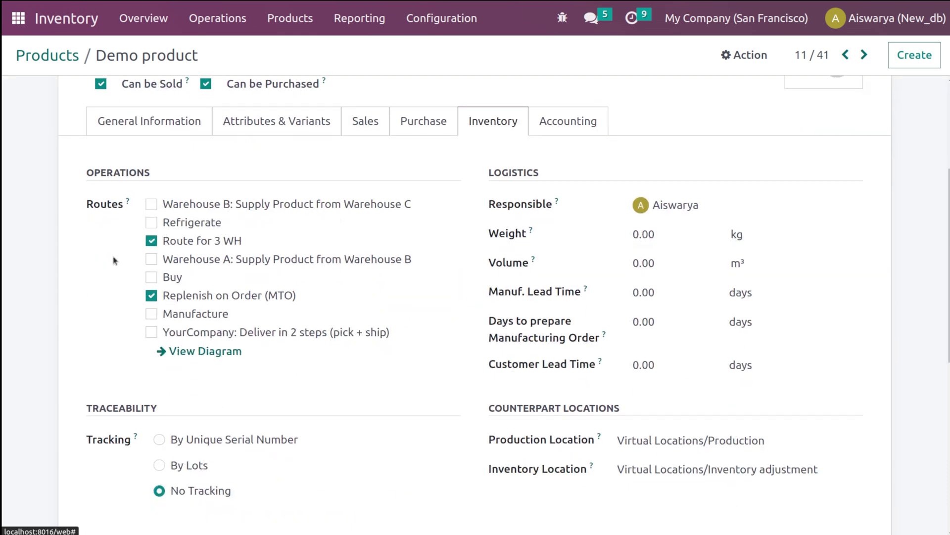
{"action": "left_click", "coordinate": [153, 241]}
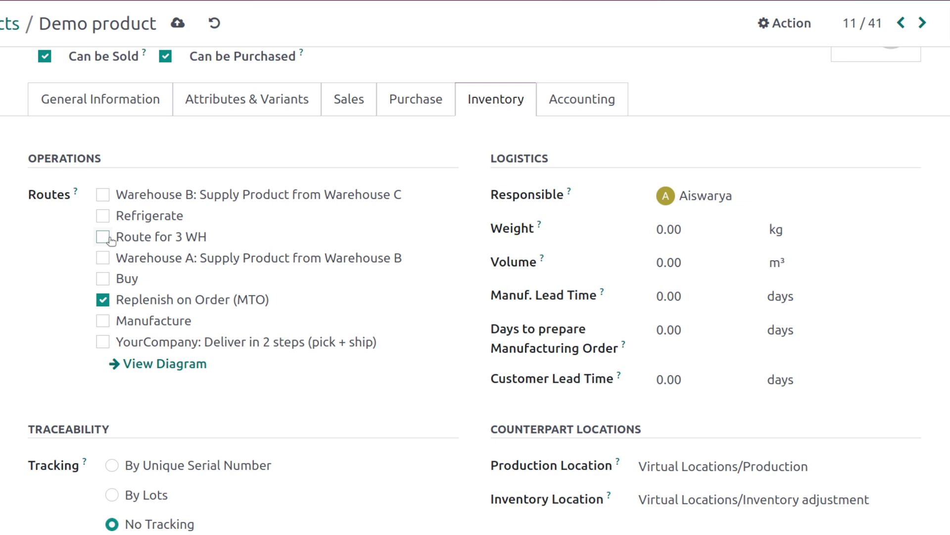
{"action": "left_click", "coordinate": [108, 301]}
{"action": "left_click", "coordinate": [102, 327]}
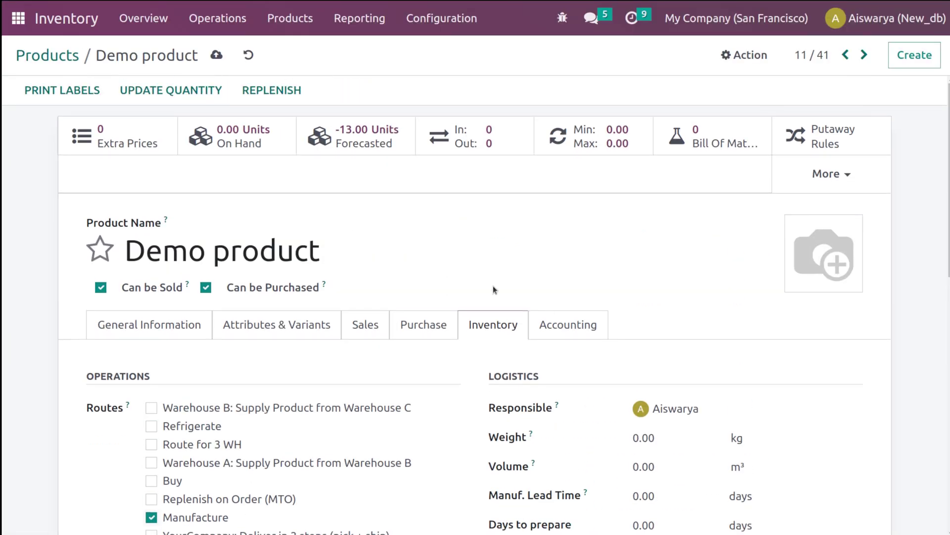
{"action": "left_click", "coordinate": [602, 133]}
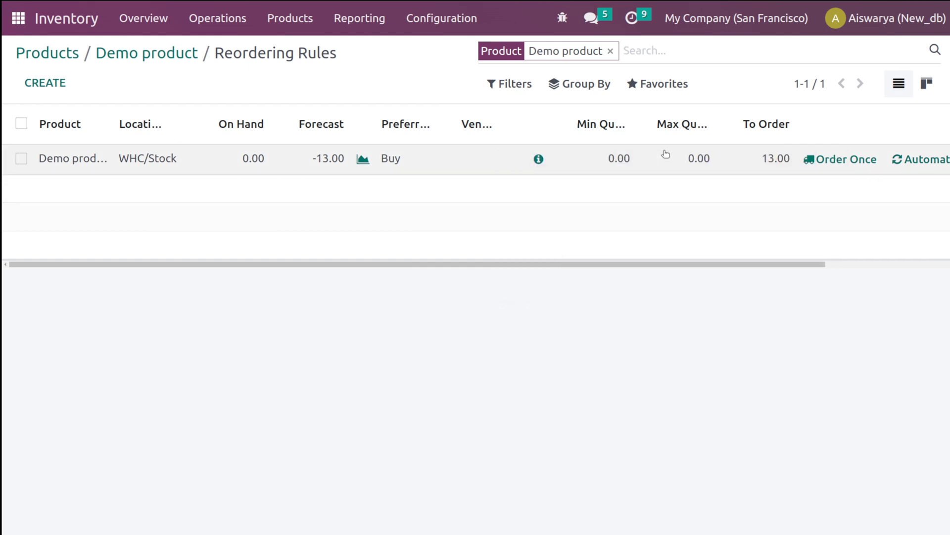
Step: Set Demo product's reordering rule to minimum 40 and maximum 100, and save
{"action": "left_click", "coordinate": [664, 156]}
{"action": "left_click", "coordinate": [606, 149]}
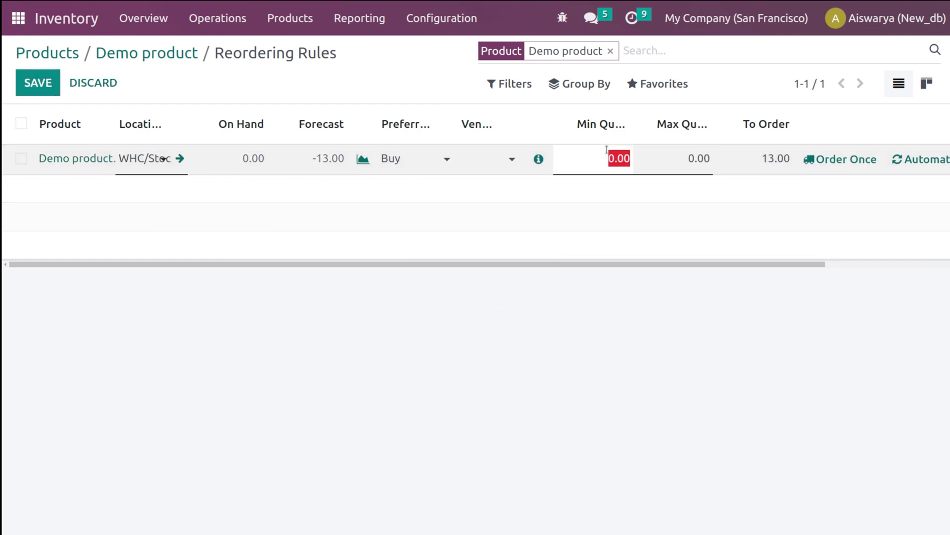
{"action": "type", "text": "40"}
{"action": "left_click", "coordinate": [692, 159]}
{"action": "type", "text": "1"}
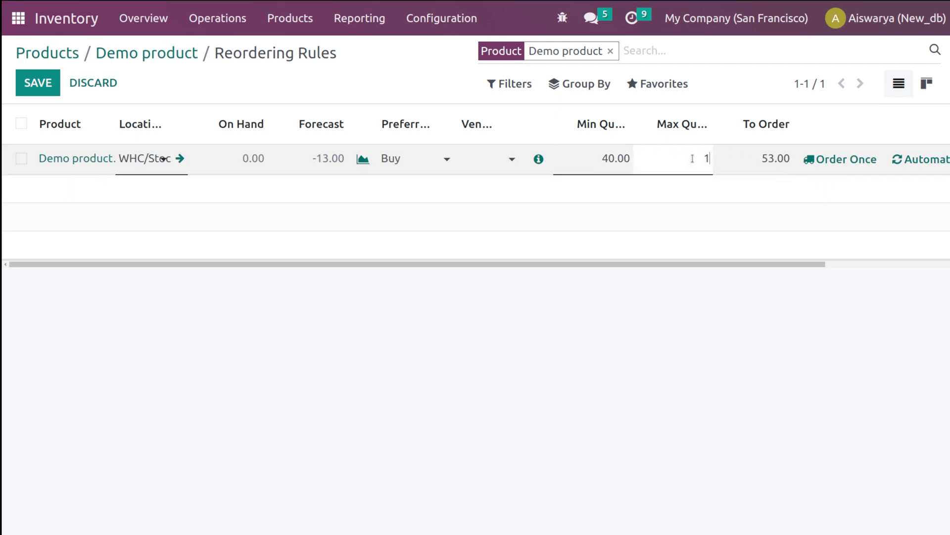
{"action": "left_click", "coordinate": [706, 355]}
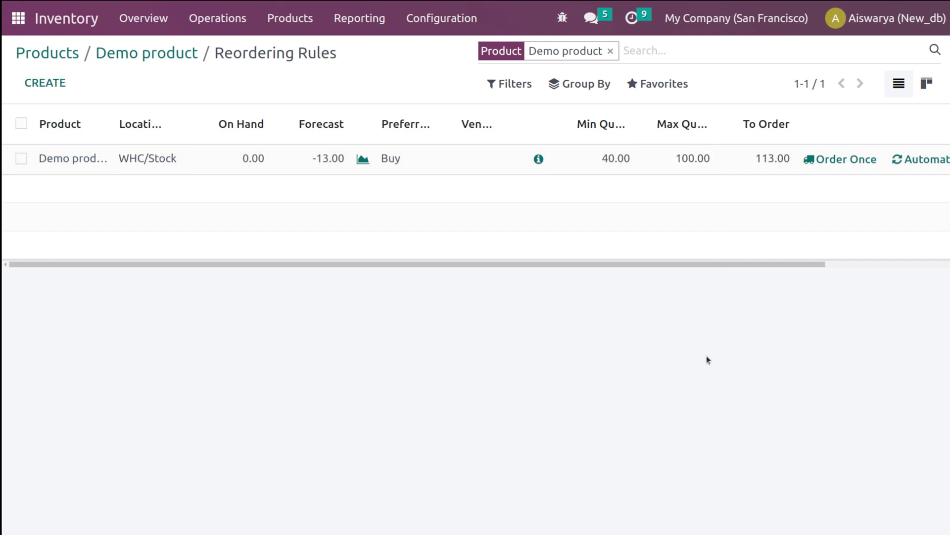
{"action": "mouse_move", "coordinate": [618, 137]}
{"action": "scroll", "coordinate": [619, 137], "scroll_direction": "right", "scroll_amount": 3}
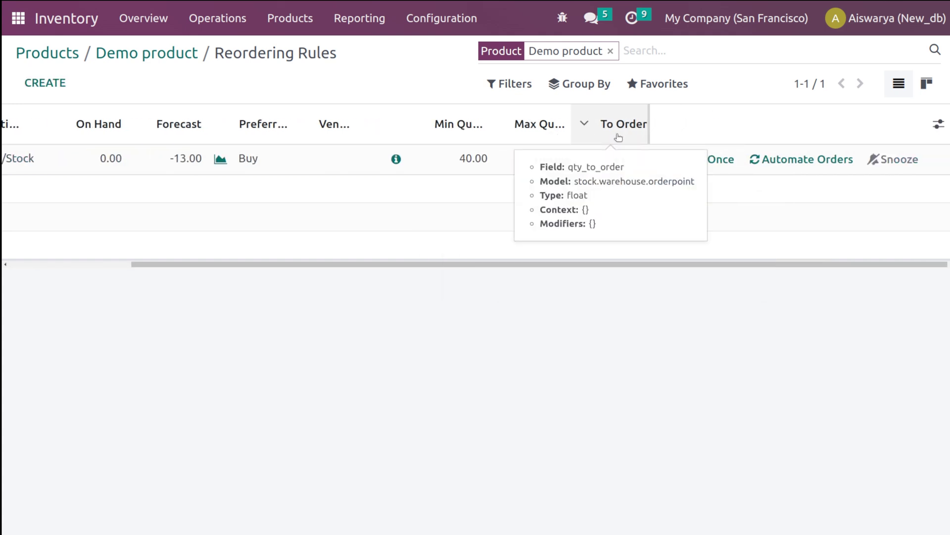
{"action": "scroll", "coordinate": [618, 138], "scroll_direction": "left", "scroll_amount": 3}
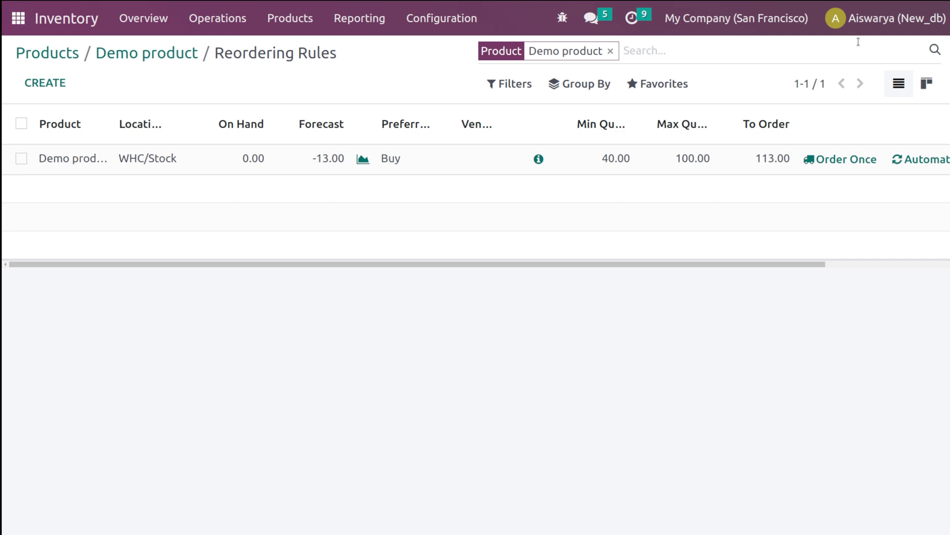
{"action": "left_click", "coordinate": [111, 62]}
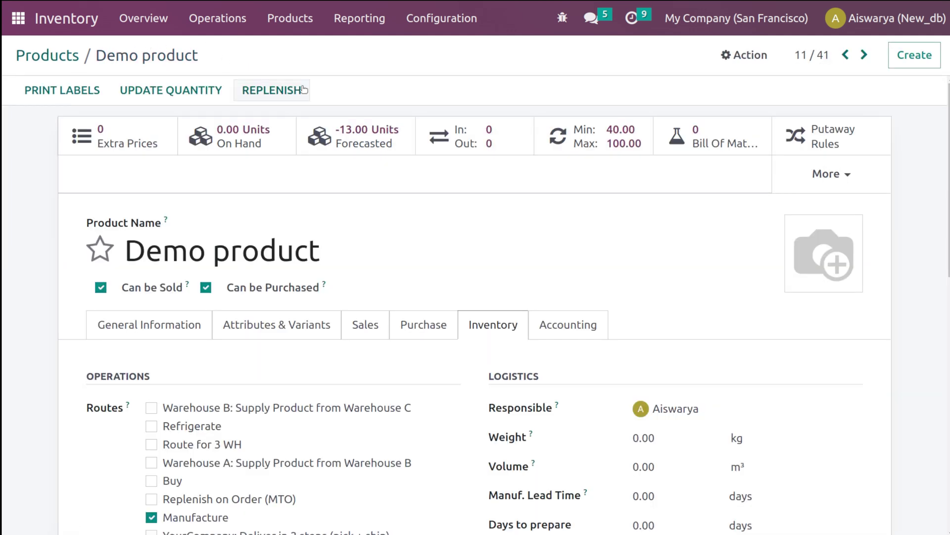
Step: Show the Trigger and Multiple Quantity columns in the reordering rules list
{"action": "left_click", "coordinate": [625, 138]}
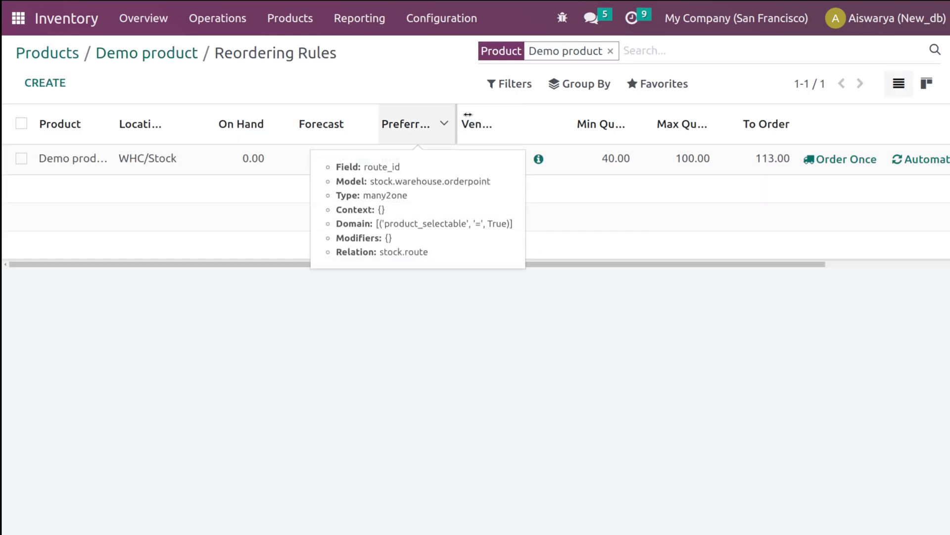
{"action": "scroll", "coordinate": [877, 134], "scroll_direction": "right", "scroll_amount": 3}
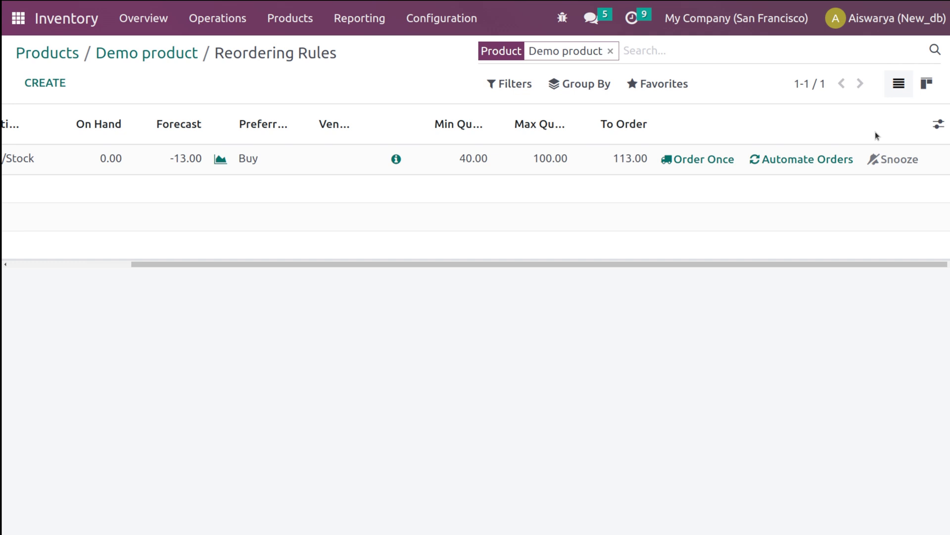
{"action": "left_click", "coordinate": [938, 122]}
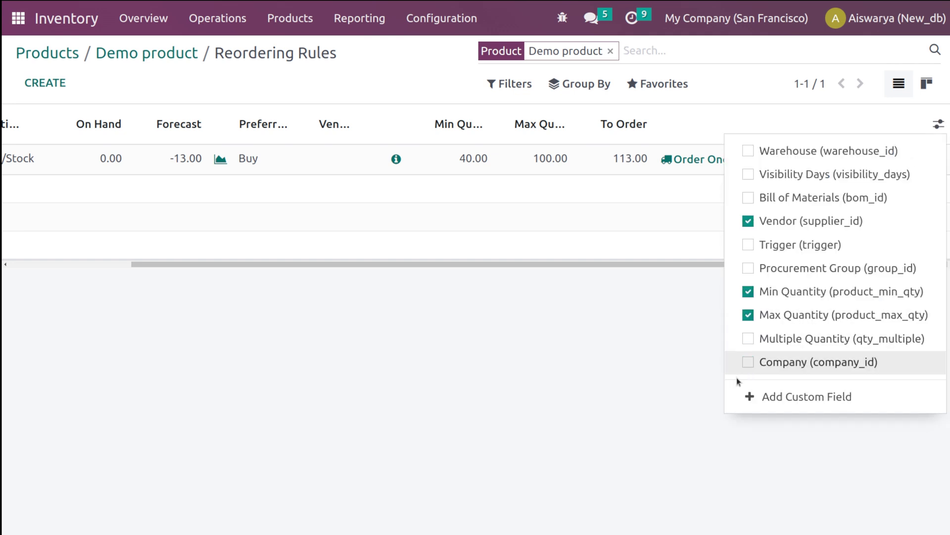
{"action": "left_click", "coordinate": [756, 251]}
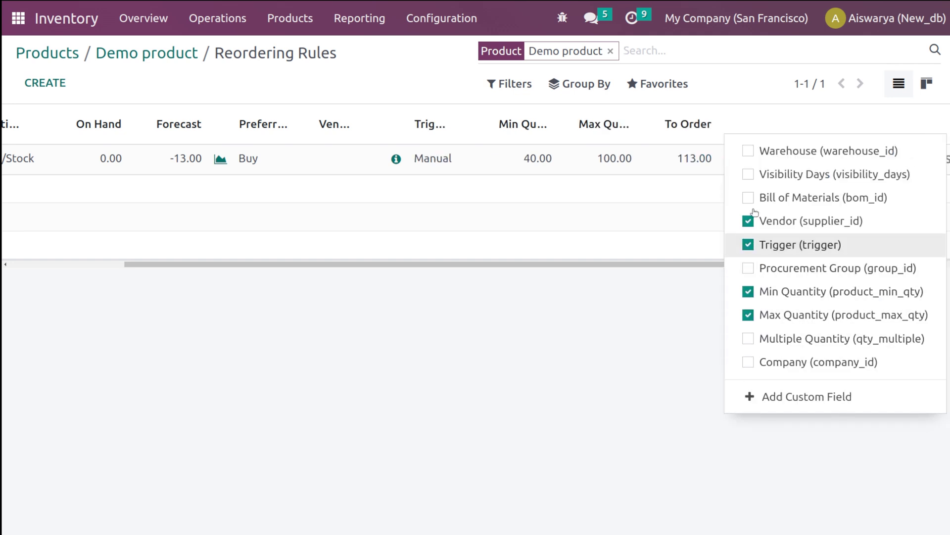
{"action": "left_click", "coordinate": [746, 345]}
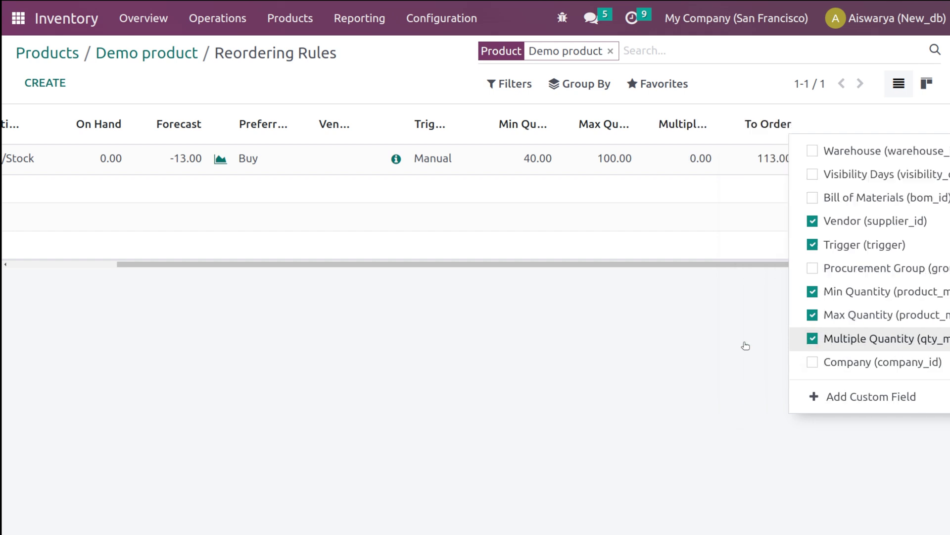
{"action": "left_click", "coordinate": [613, 347]}
Step: Set the rule's trigger to Auto and multiple to 3, save, and return to Demo product
{"action": "left_click", "coordinate": [444, 159]}
{"action": "left_click", "coordinate": [442, 160]}
{"action": "left_click", "coordinate": [530, 324]}
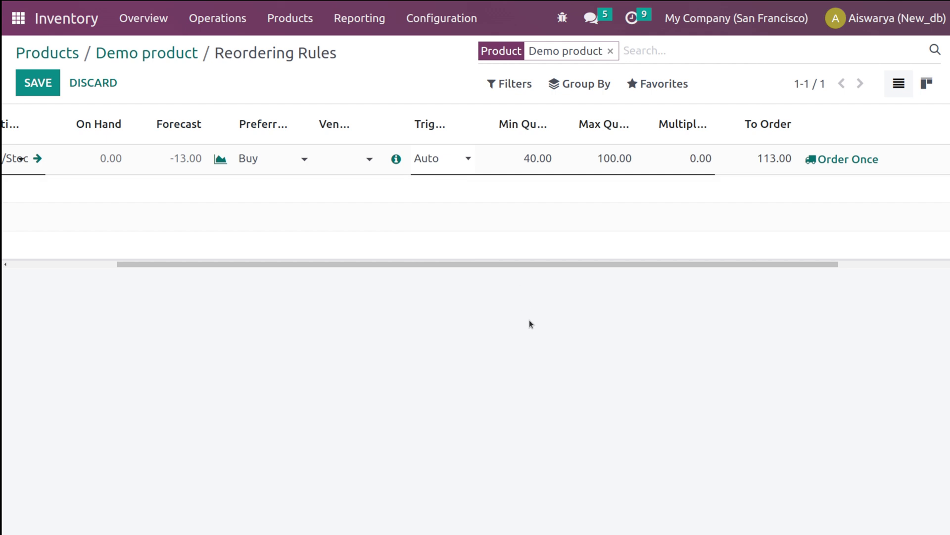
{"action": "left_click", "coordinate": [704, 153]}
{"action": "type", "text": "3"}
{"action": "left_click", "coordinate": [630, 344]}
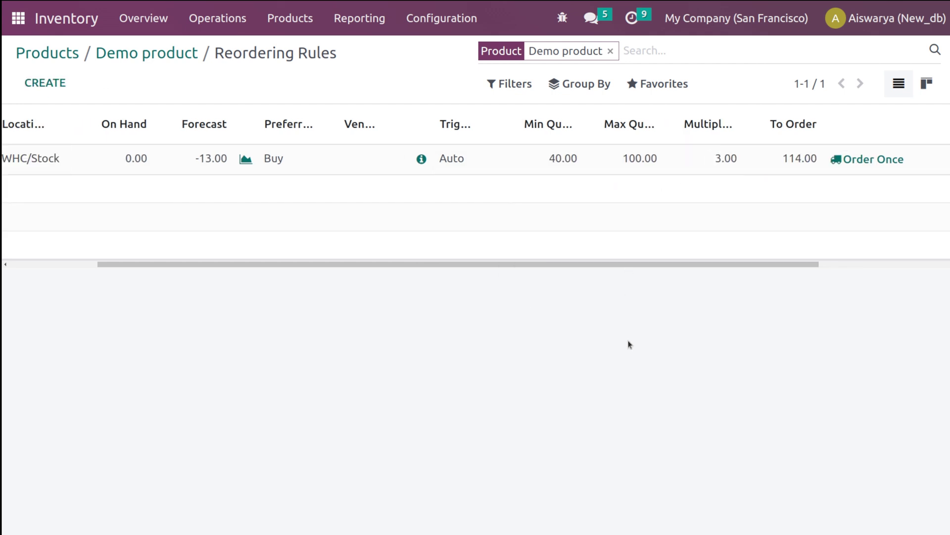
{"action": "left_click", "coordinate": [146, 53]}
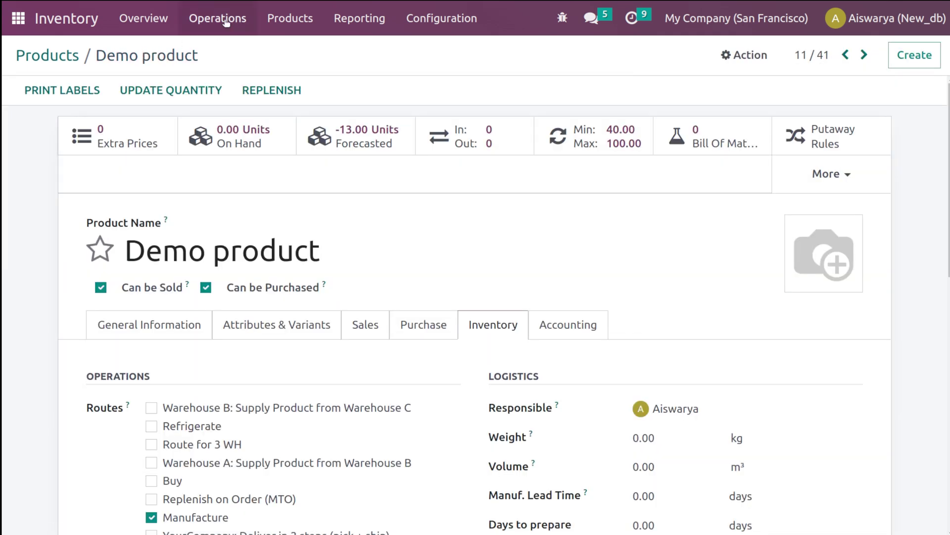
Step: Show the Replenishment overview filtered to rules with an Auto trigger
{"action": "left_click", "coordinate": [219, 19]}
{"action": "left_click", "coordinate": [219, 51]}
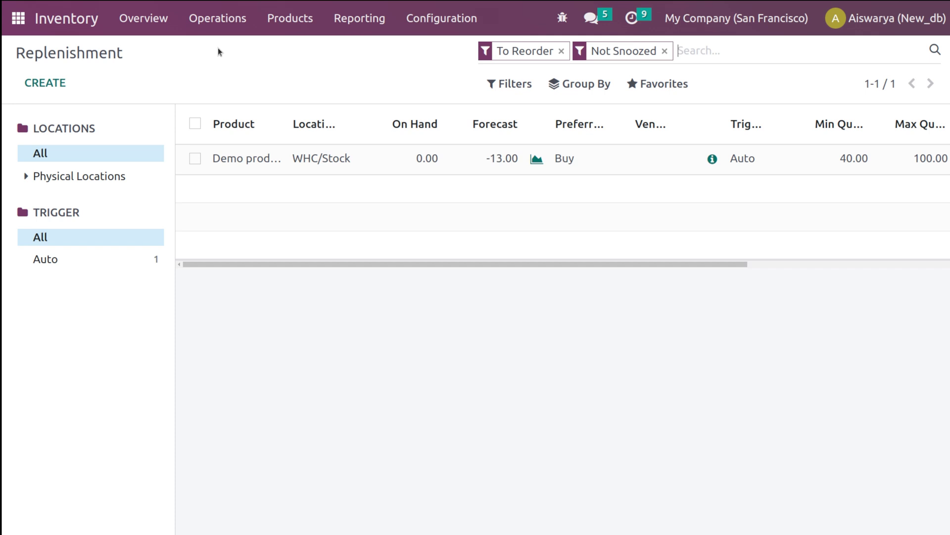
{"action": "left_click", "coordinate": [103, 257]}
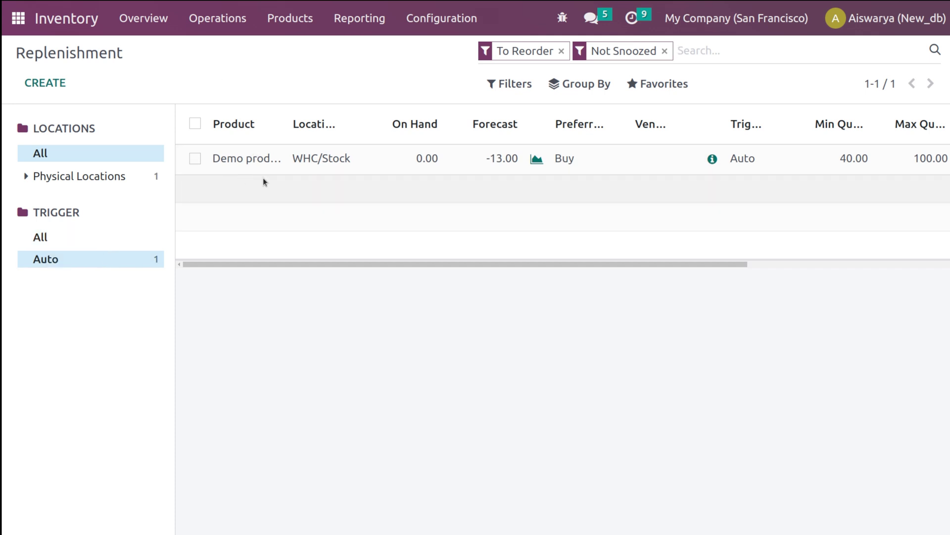
Step: Run the scheduler so Demo product's WHC/Stock forecast rises to 101.00, then return to the app grid
{"action": "left_click", "coordinate": [218, 16]}
{"action": "left_click", "coordinate": [233, 140]}
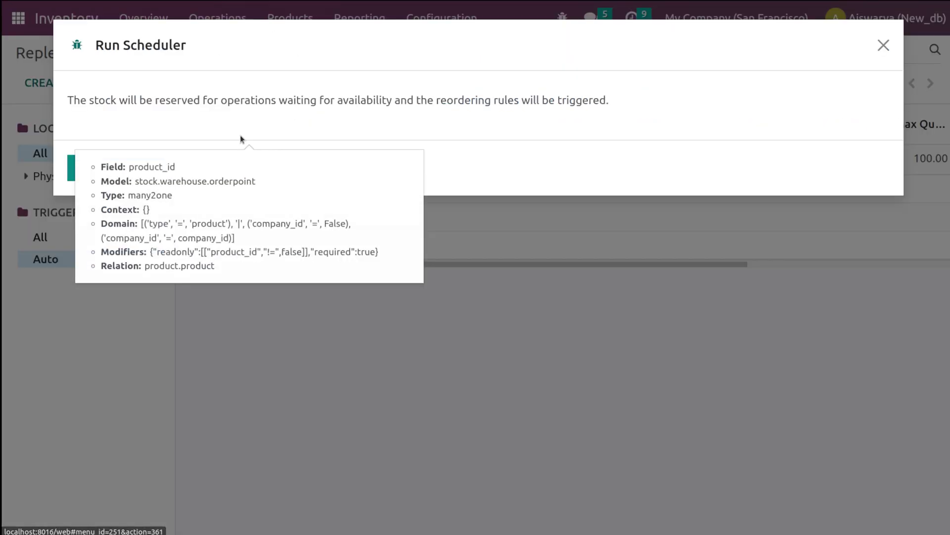
{"action": "left_click", "coordinate": [114, 168]}
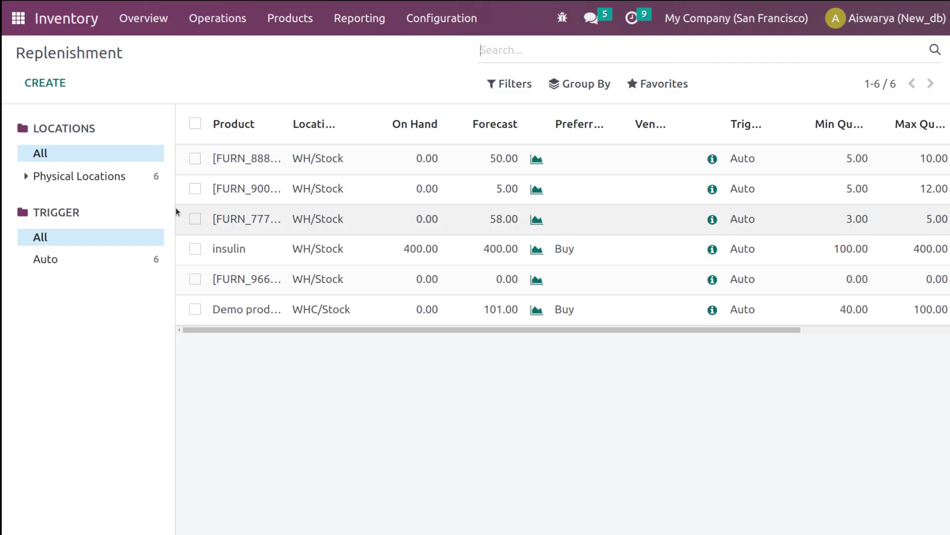
{"action": "left_click", "coordinate": [18, 19]}
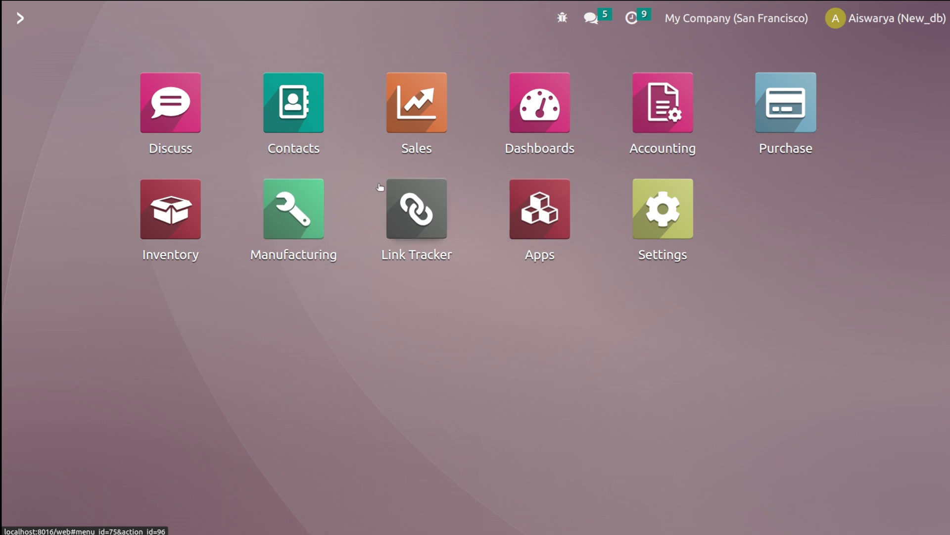
Step: In Manufacturing, open the confirmed order WHC/MO/00001 producing 114.00 Demo product
{"action": "left_click", "coordinate": [287, 199]}
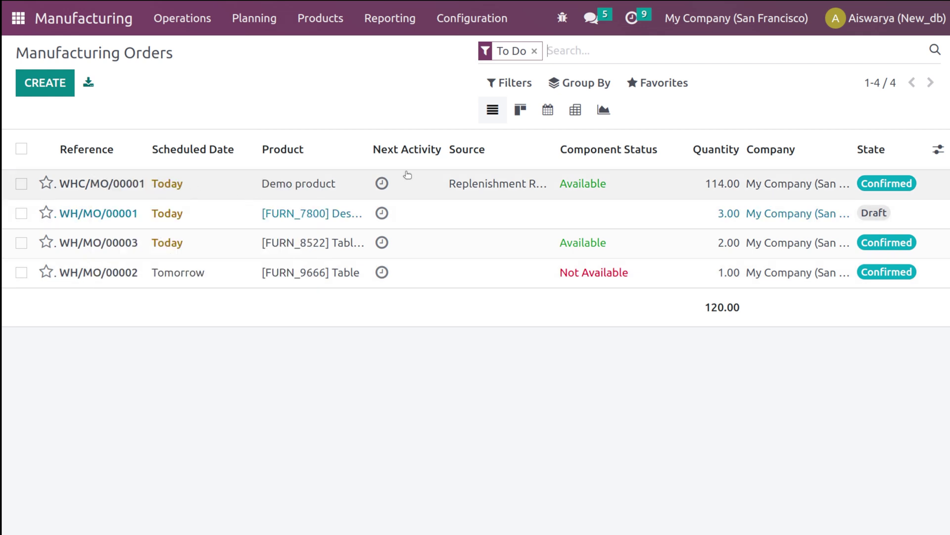
{"action": "mouse_move", "coordinate": [715, 169]}
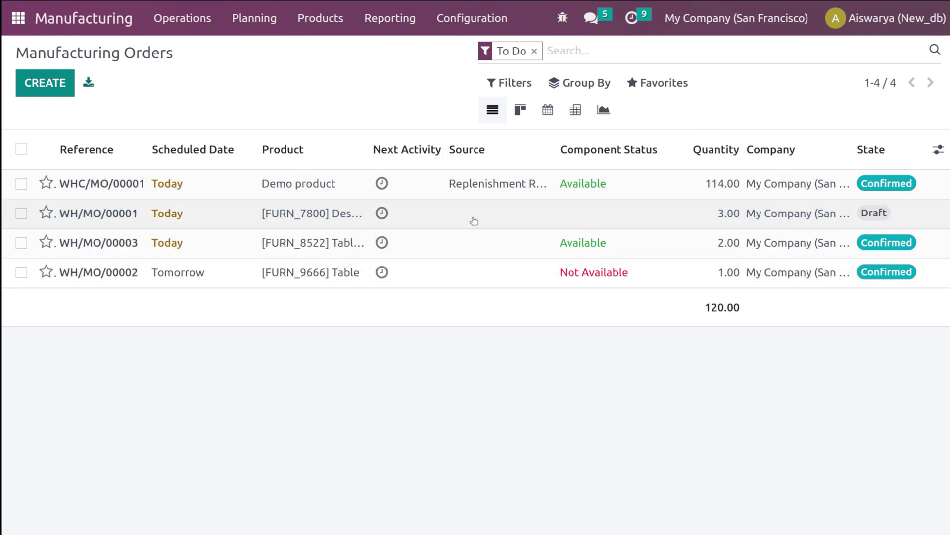
{"action": "left_click", "coordinate": [531, 190]}
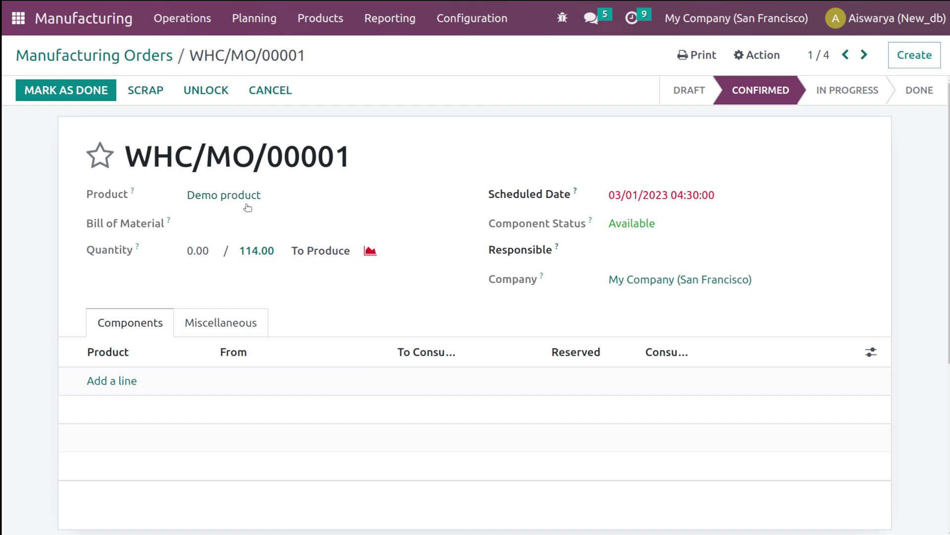
{"action": "scroll", "coordinate": [548, 210], "scroll_direction": "down", "scroll_amount": 5}
{"action": "scroll", "coordinate": [548, 210], "scroll_direction": "up", "scroll_amount": 5}
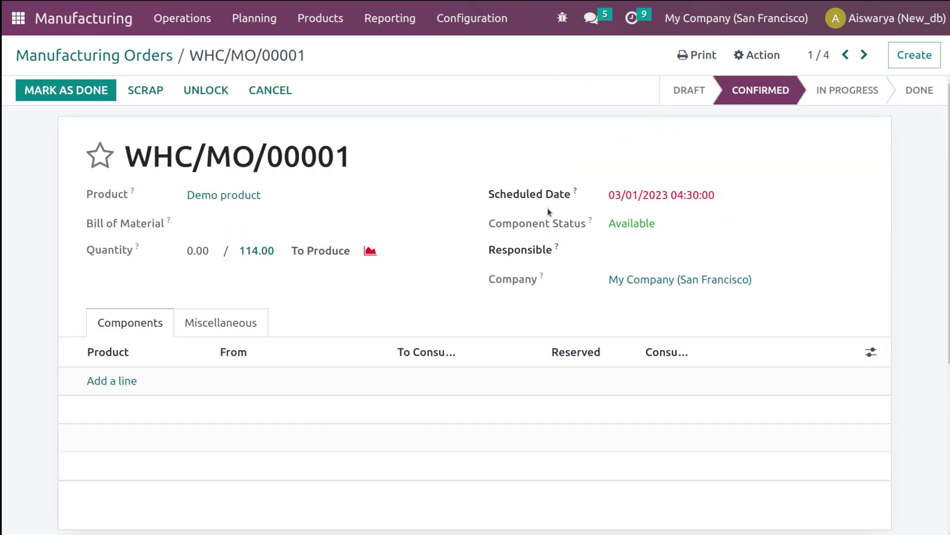